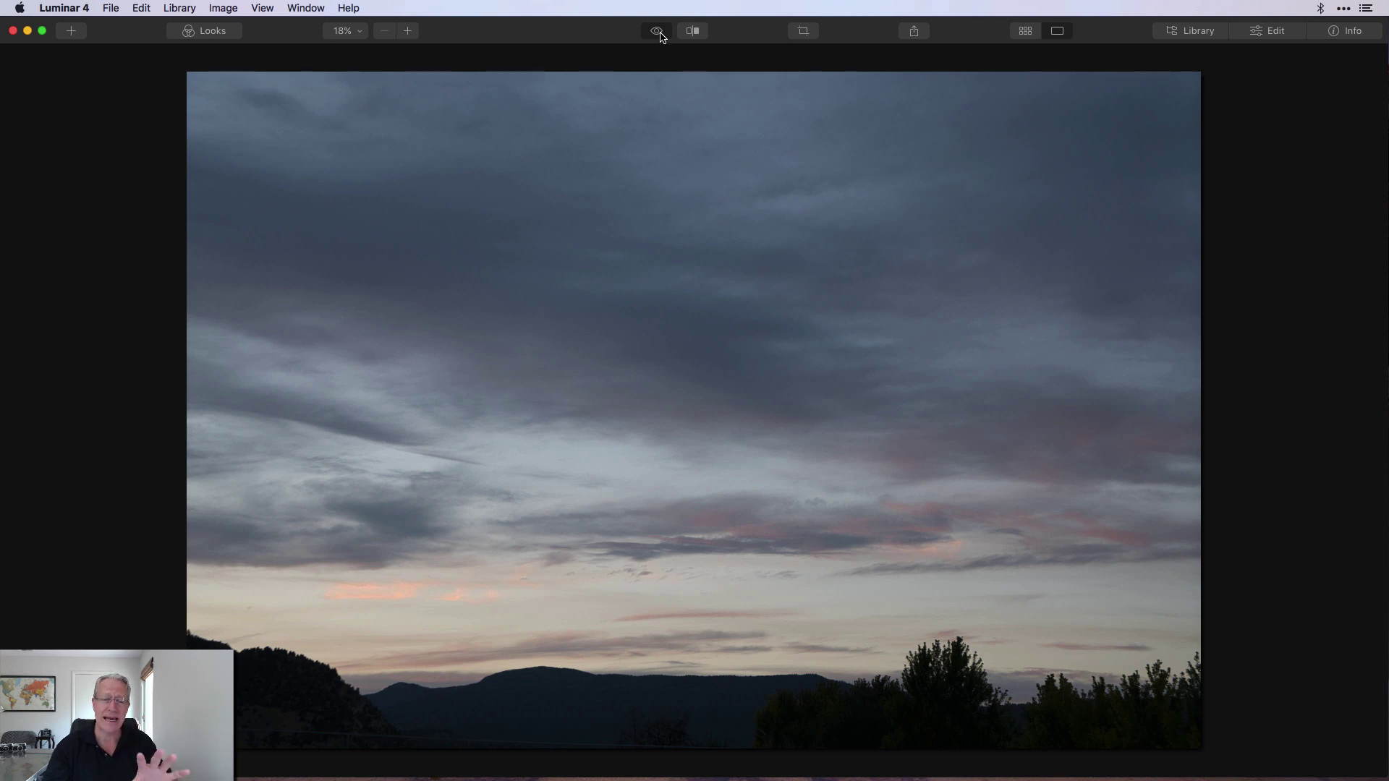
# Set the sunset photo's colour temperature to 5593 and its Smart Contrast to 30 with the Light adjustments
pyautogui.click(660, 34)
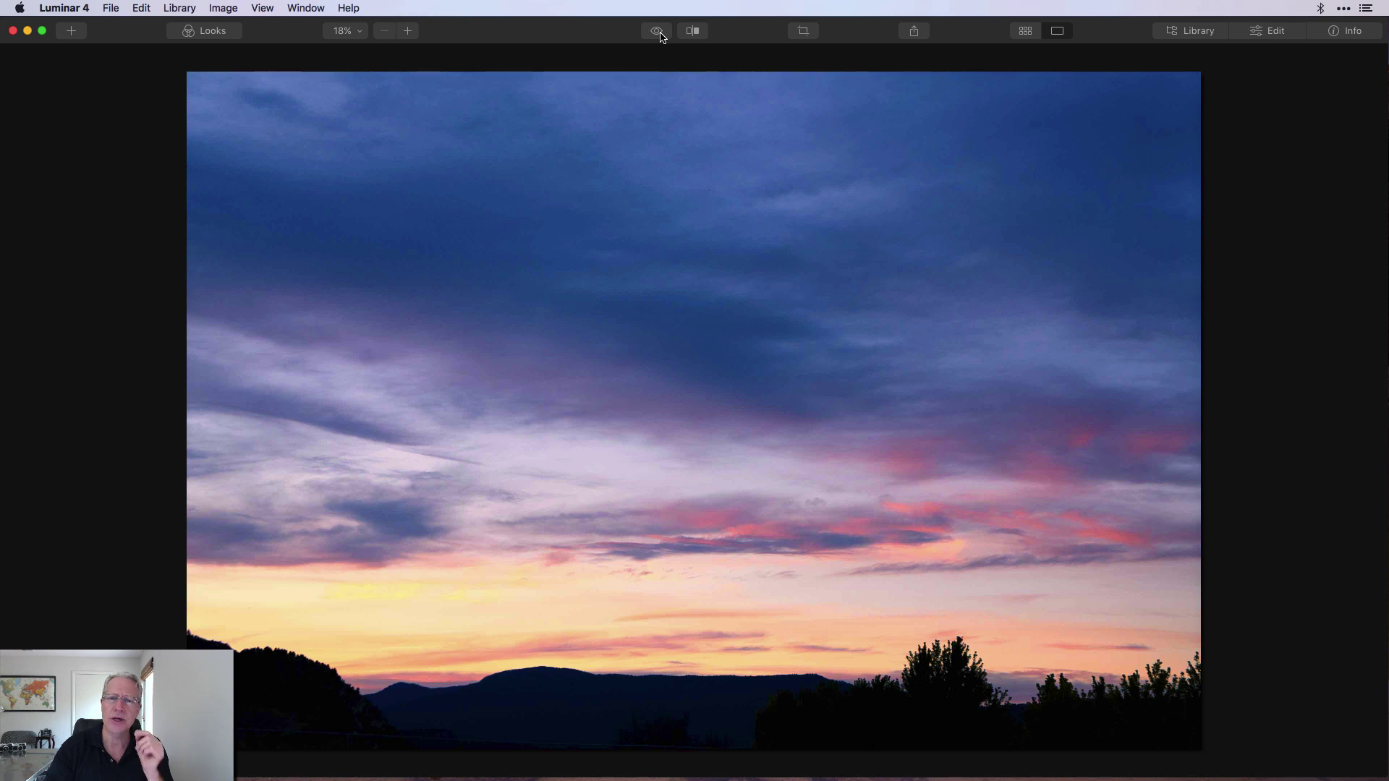
pyautogui.click(1268, 30)
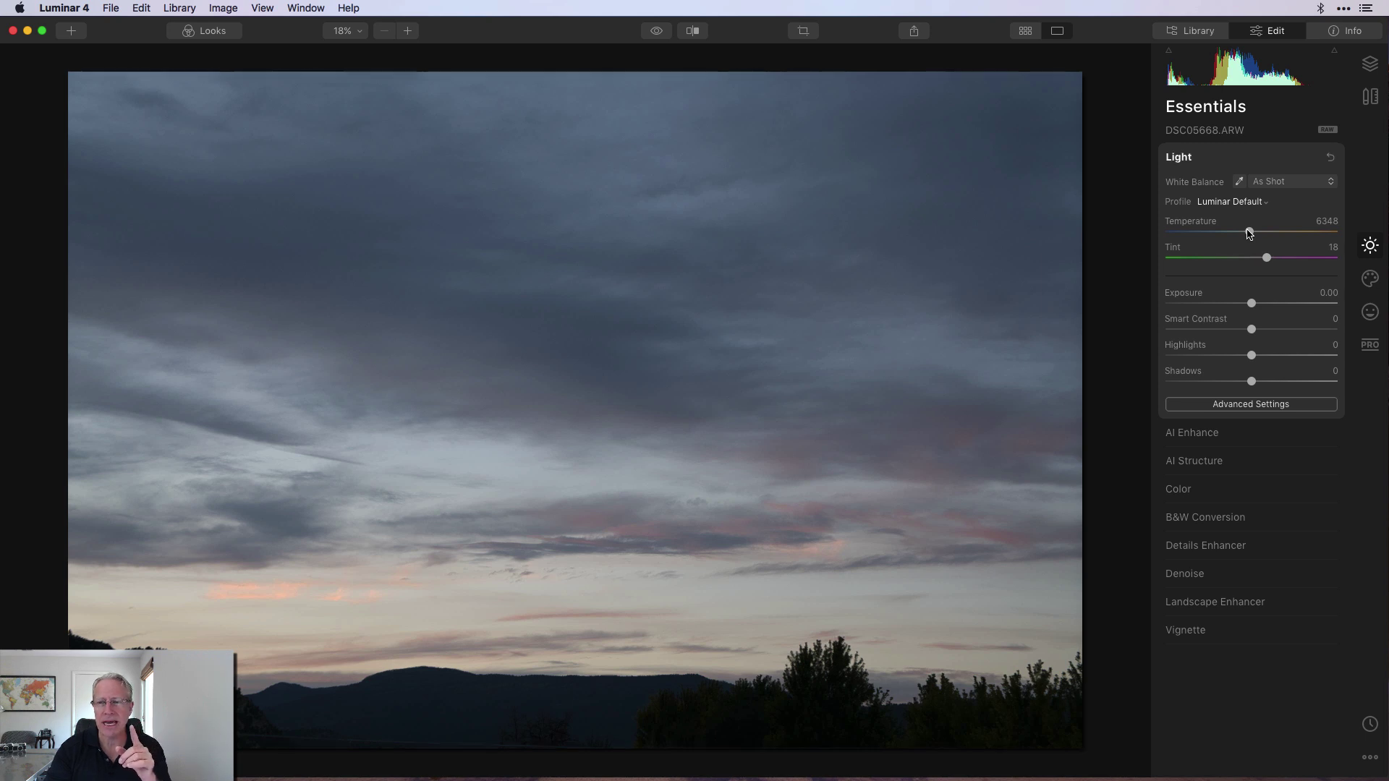
pyautogui.moveTo(1249, 232); pyautogui.dragTo(1240, 234)
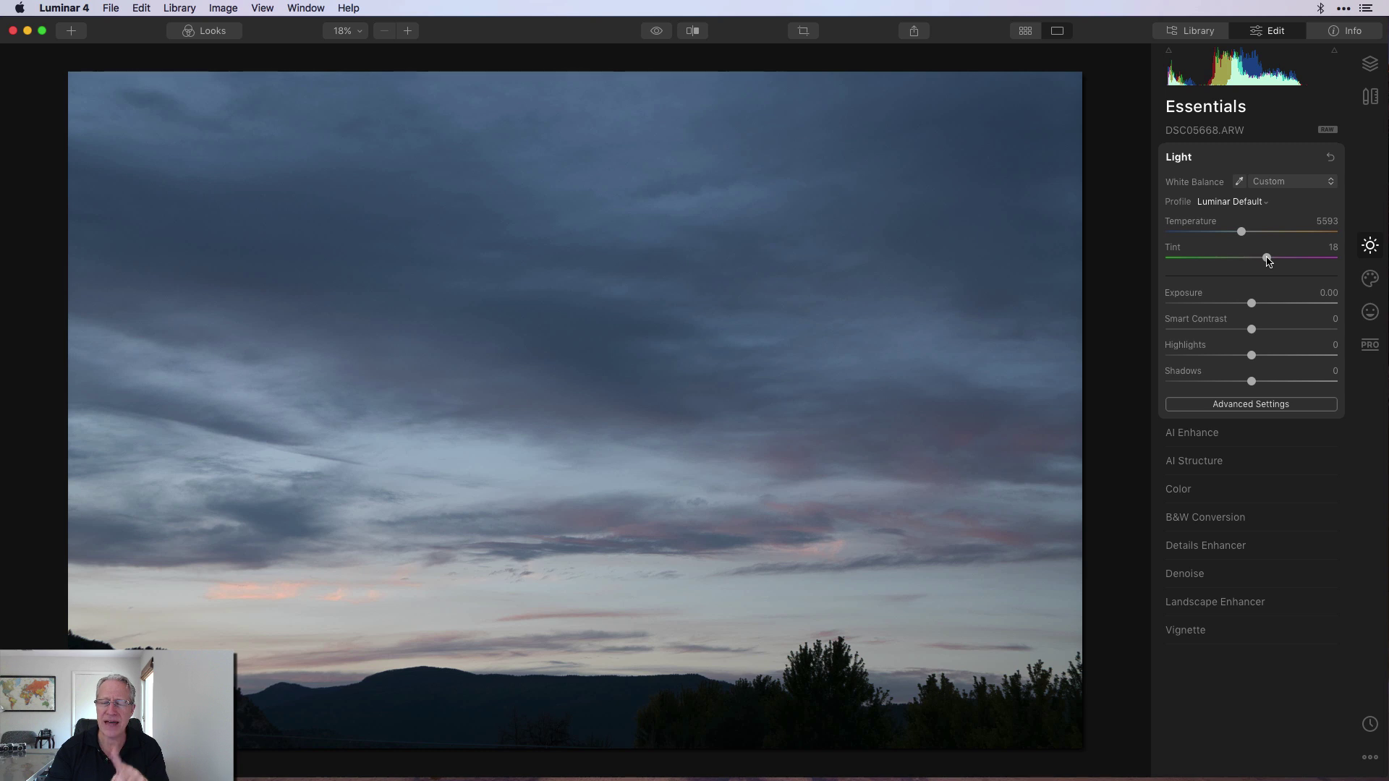
pyautogui.moveTo(1252, 330); pyautogui.dragTo(1278, 329)
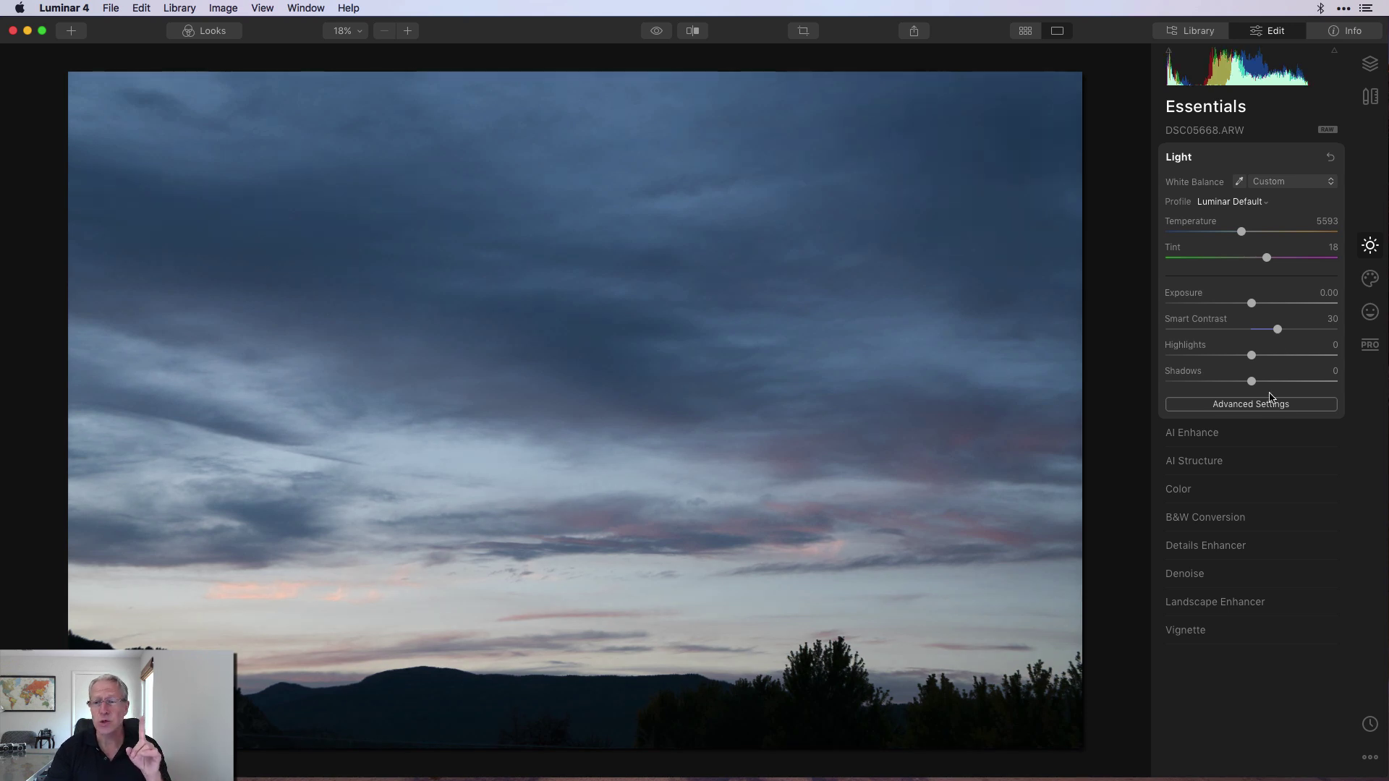
# Set the photo's Vibrance to 12 in the Color adjustments and compare the result with the original image
pyautogui.click(1237, 489)
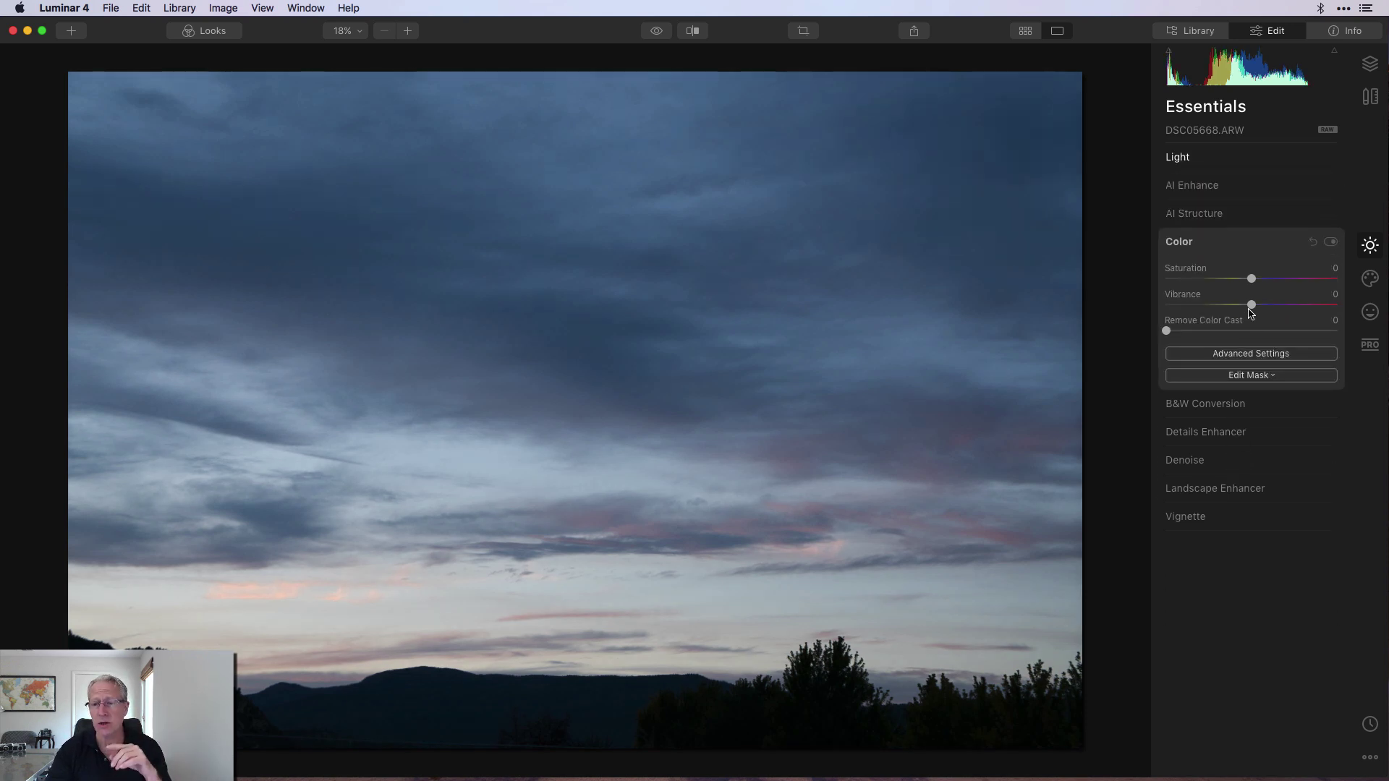
pyautogui.moveTo(1252, 305); pyautogui.dragTo(1263, 308)
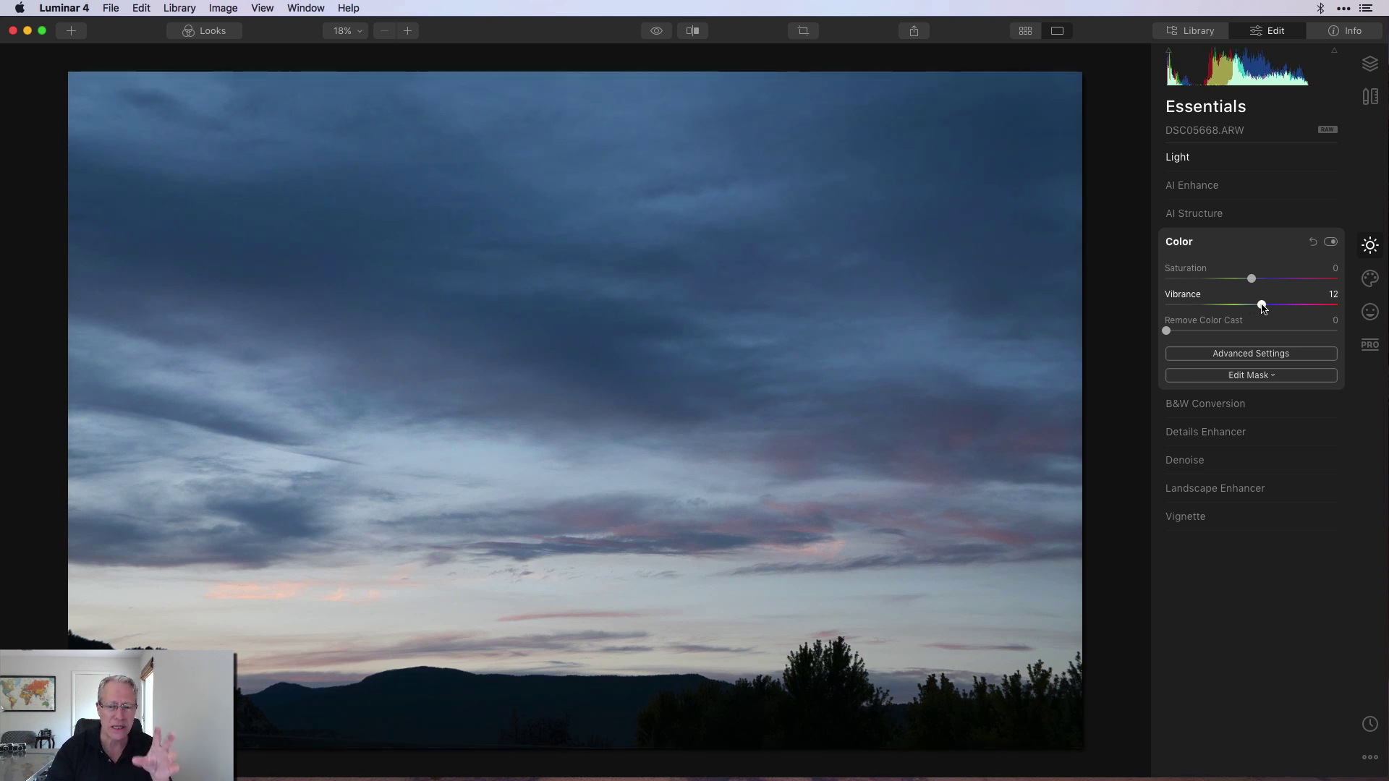
pyautogui.click(657, 33)
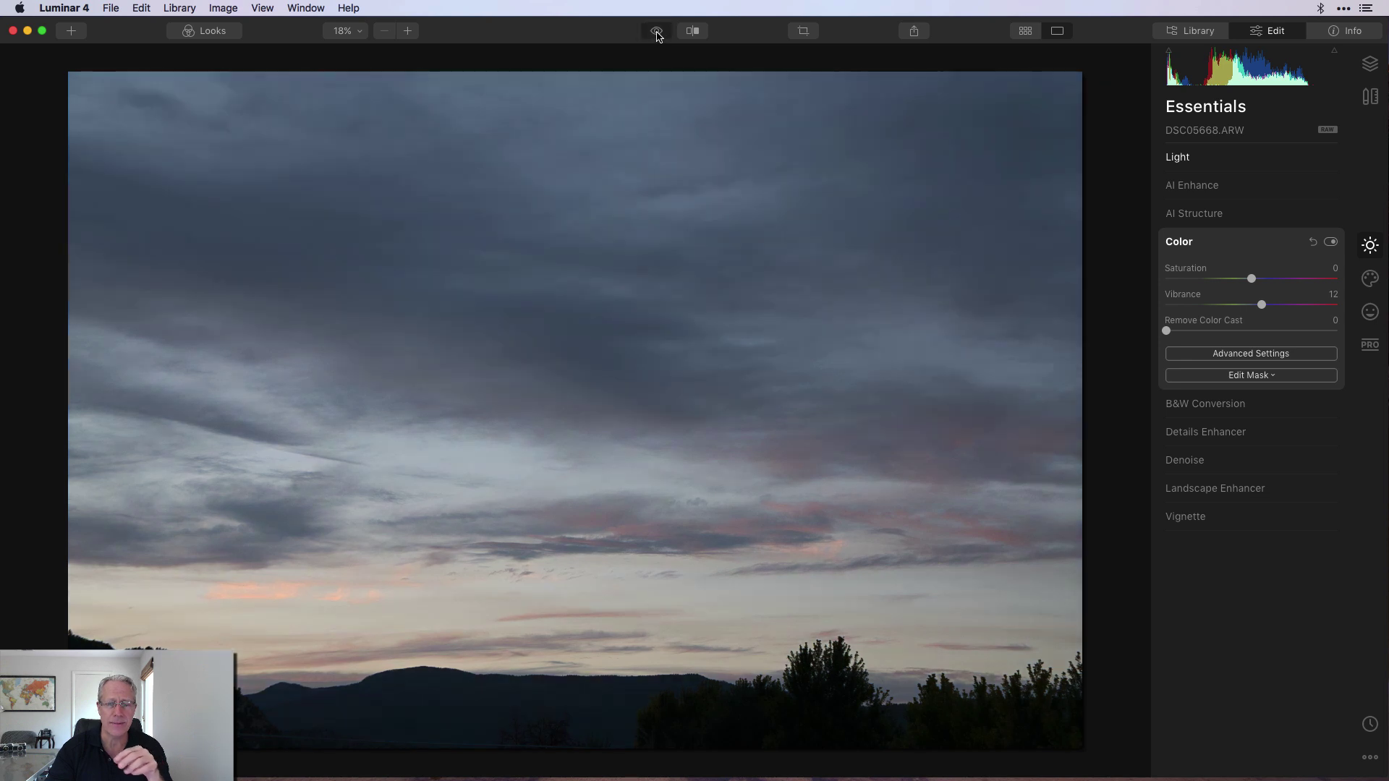
pyautogui.click(657, 33)
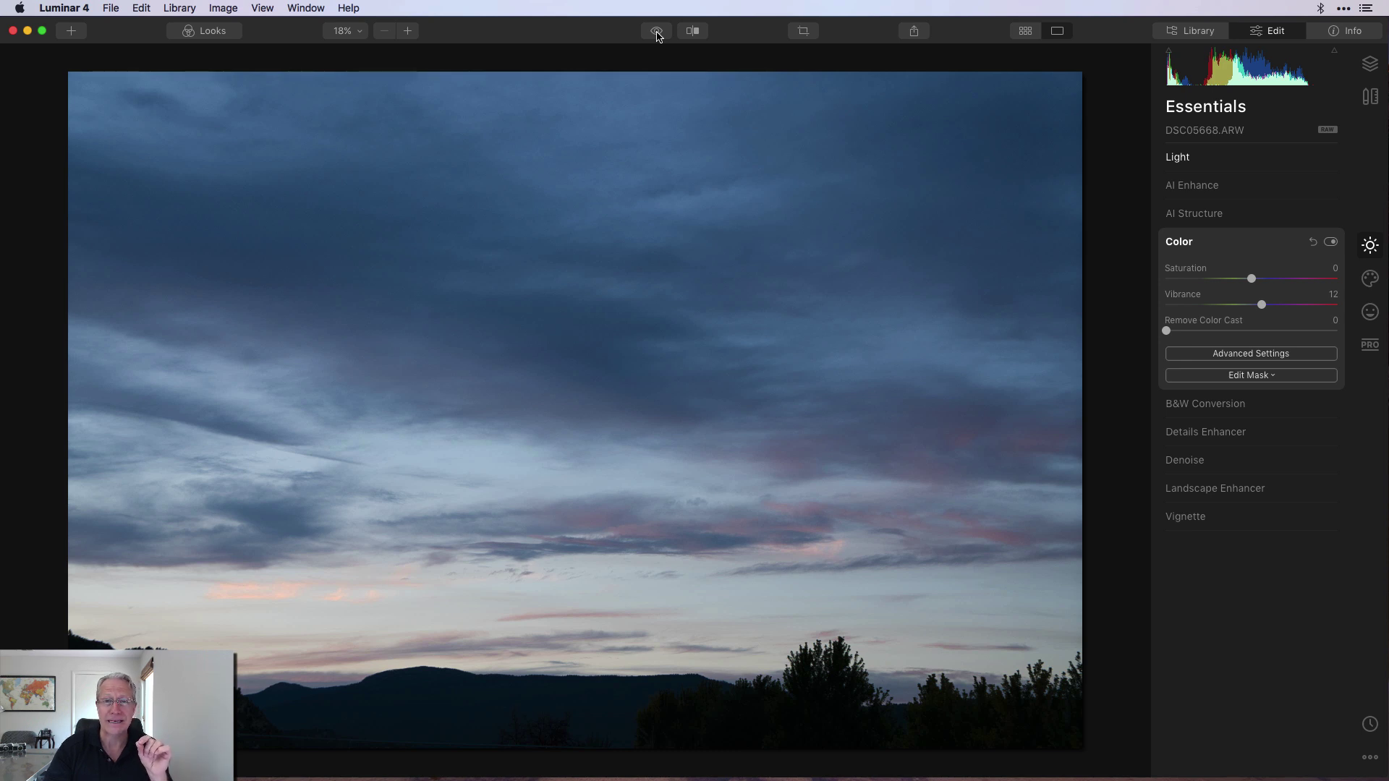
# Set Golden Hour to 55 in the Landscape Enhancer and compare the photo with and without the effect and against the original
pyautogui.click(1203, 489)
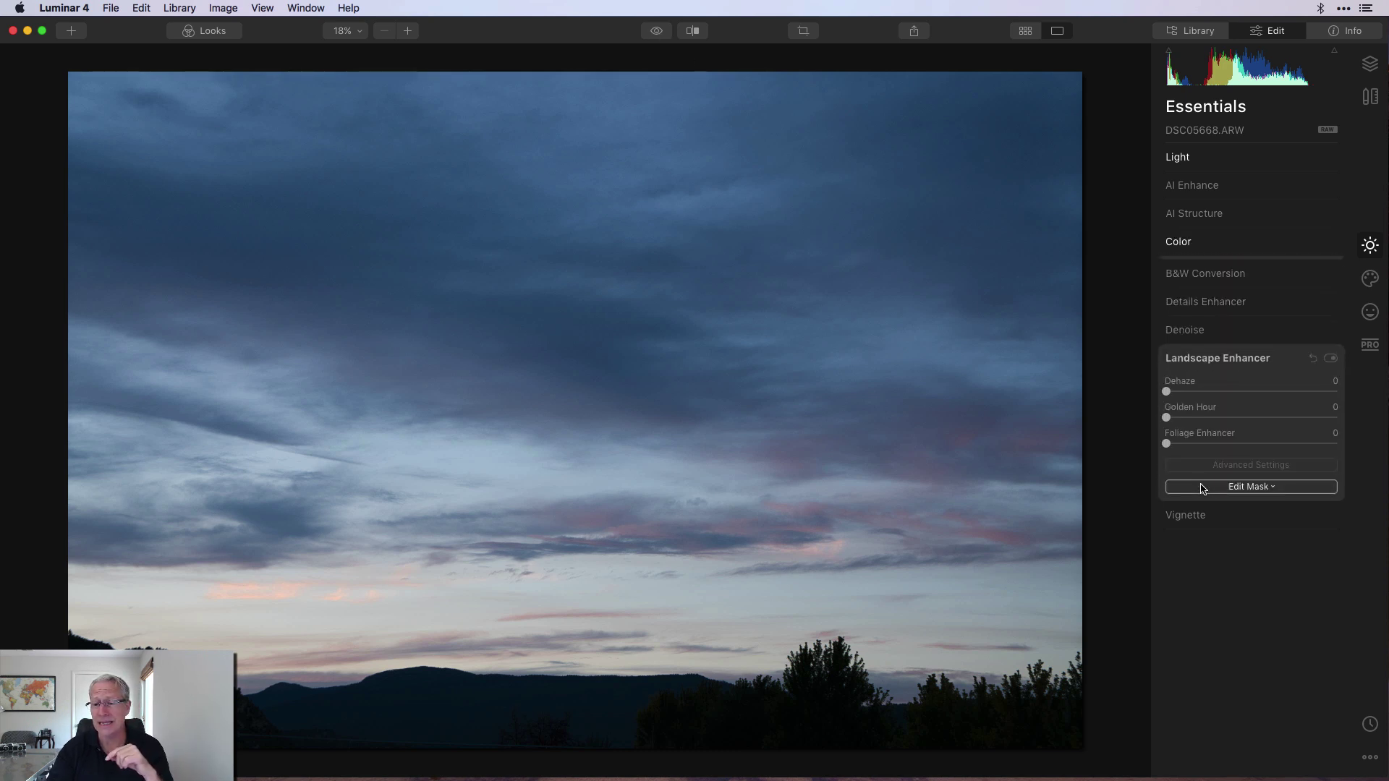
pyautogui.moveTo(1167, 418); pyautogui.dragTo(1263, 418)
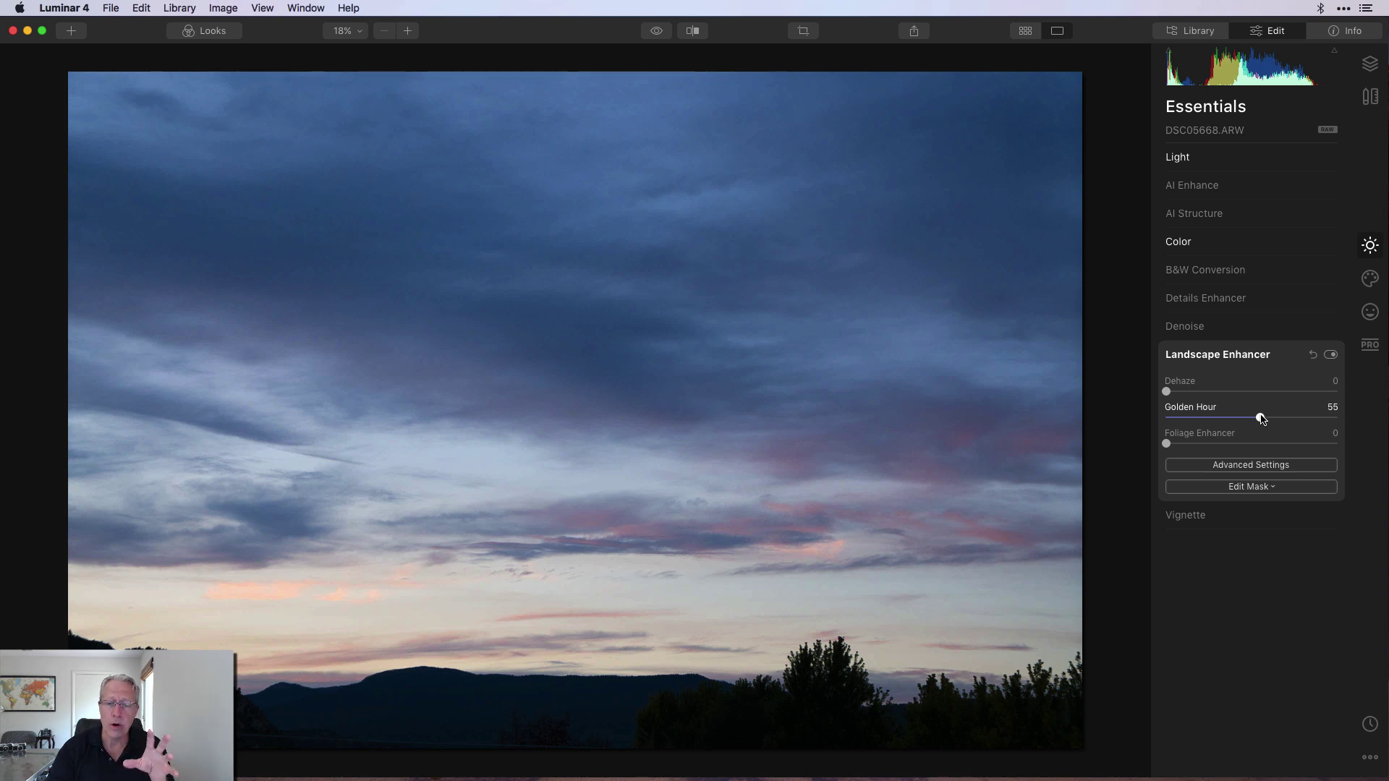
pyautogui.click(1332, 356)
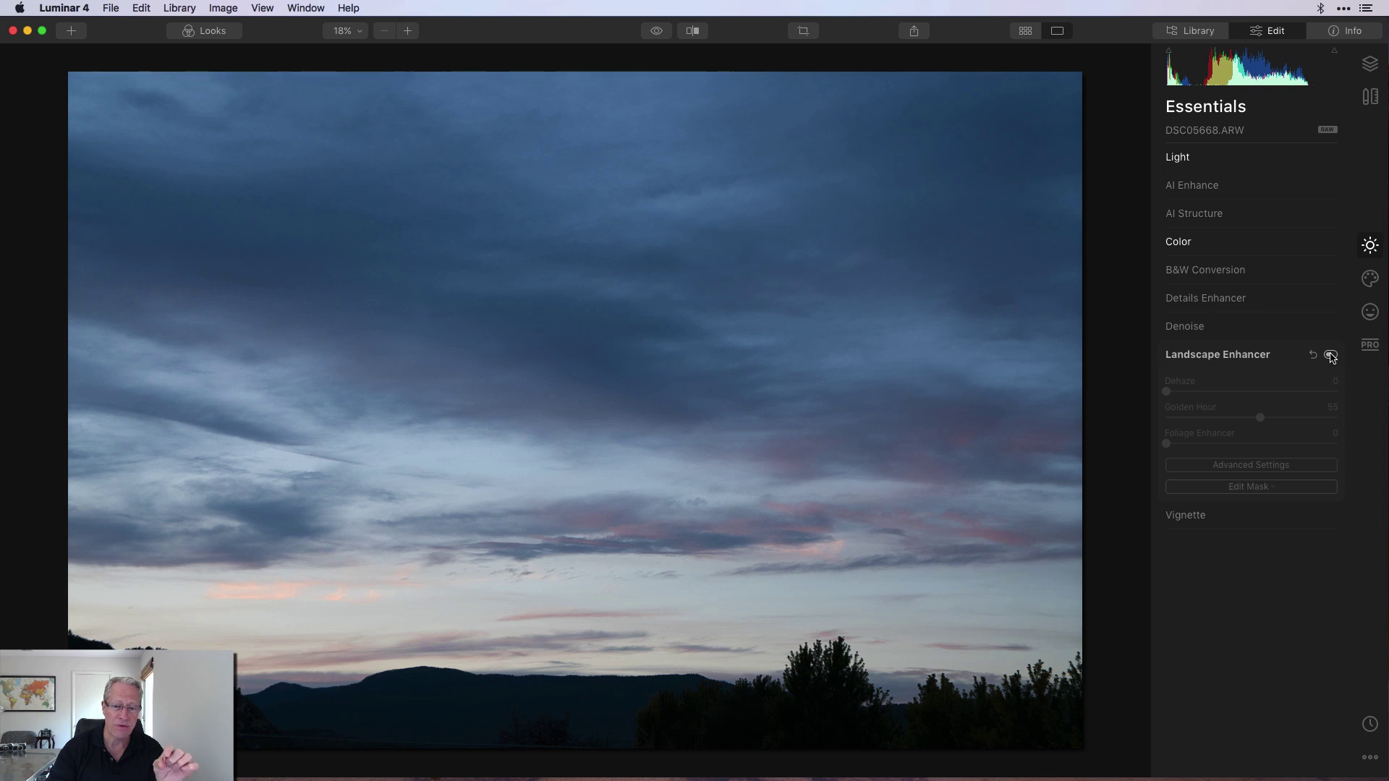
pyautogui.click(1332, 355)
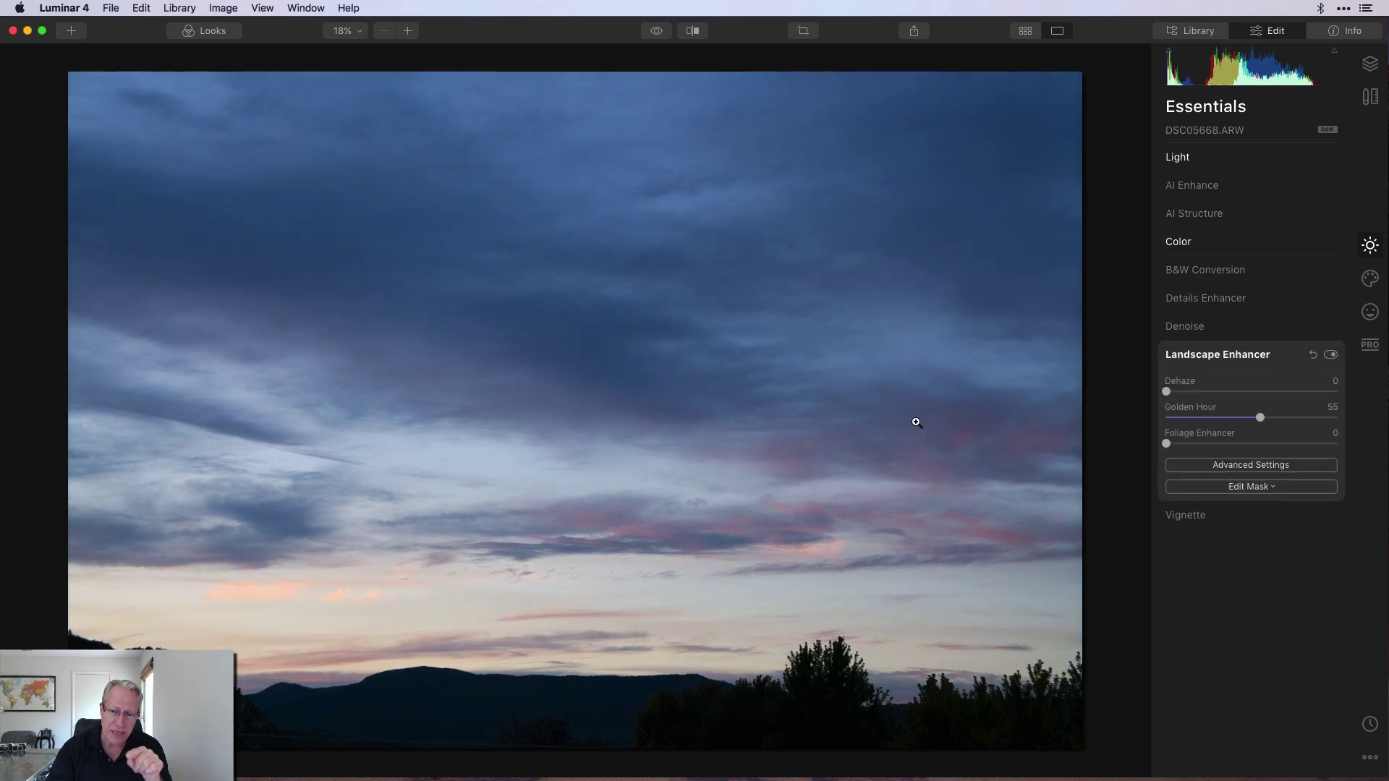
pyautogui.click(656, 33)
pyautogui.click(657, 32)
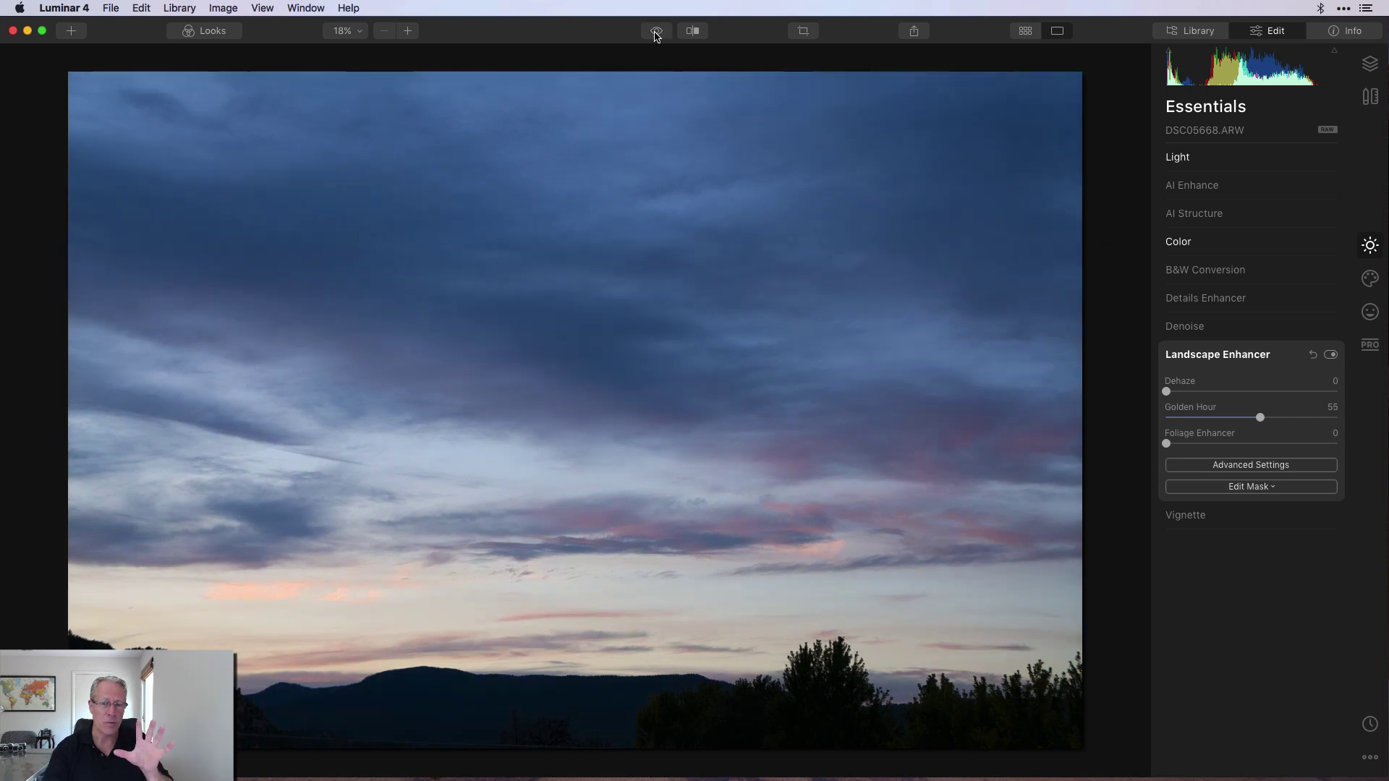
# Set Brilliance to 13 and Warmth to 23 in the professional Color Enhancer, with its advanced settings expanded
pyautogui.click(1370, 347)
pyautogui.click(1275, 298)
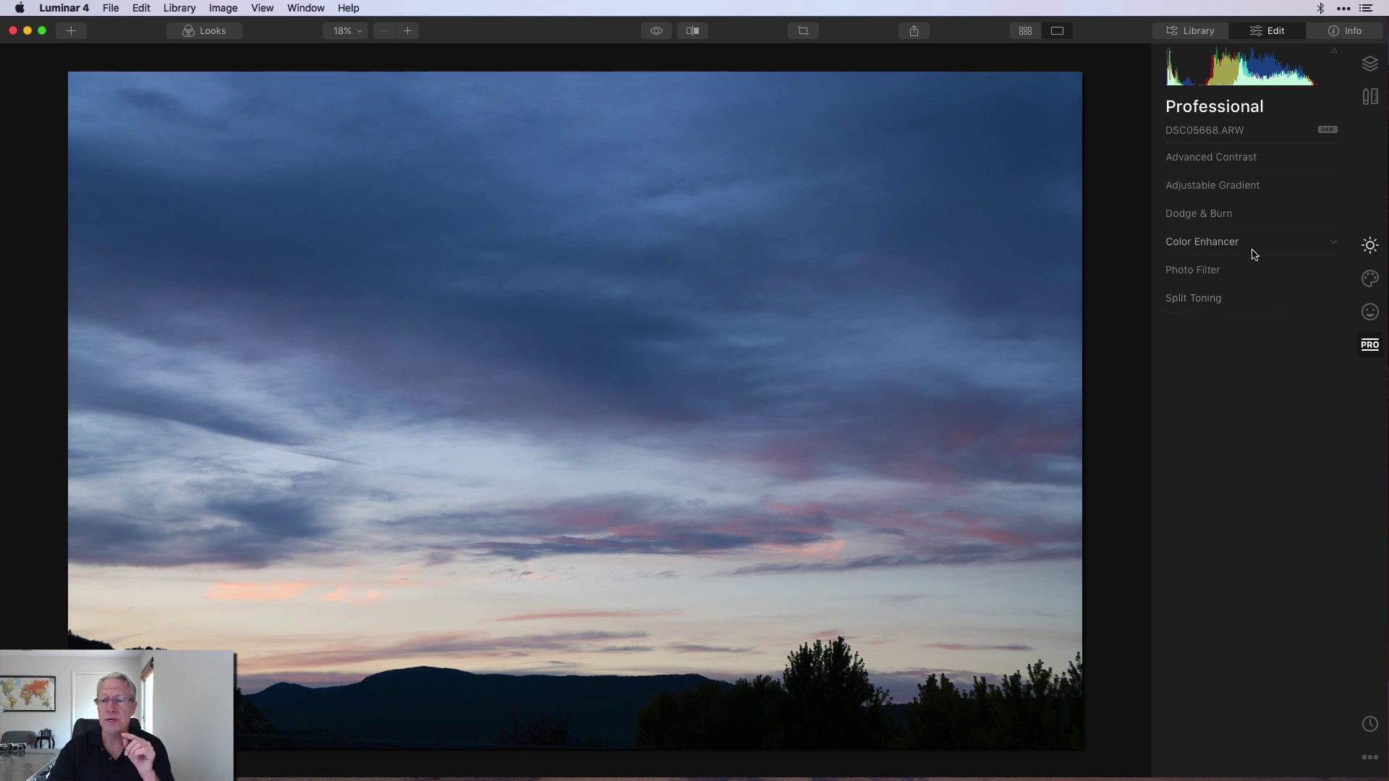
pyautogui.click(1251, 249)
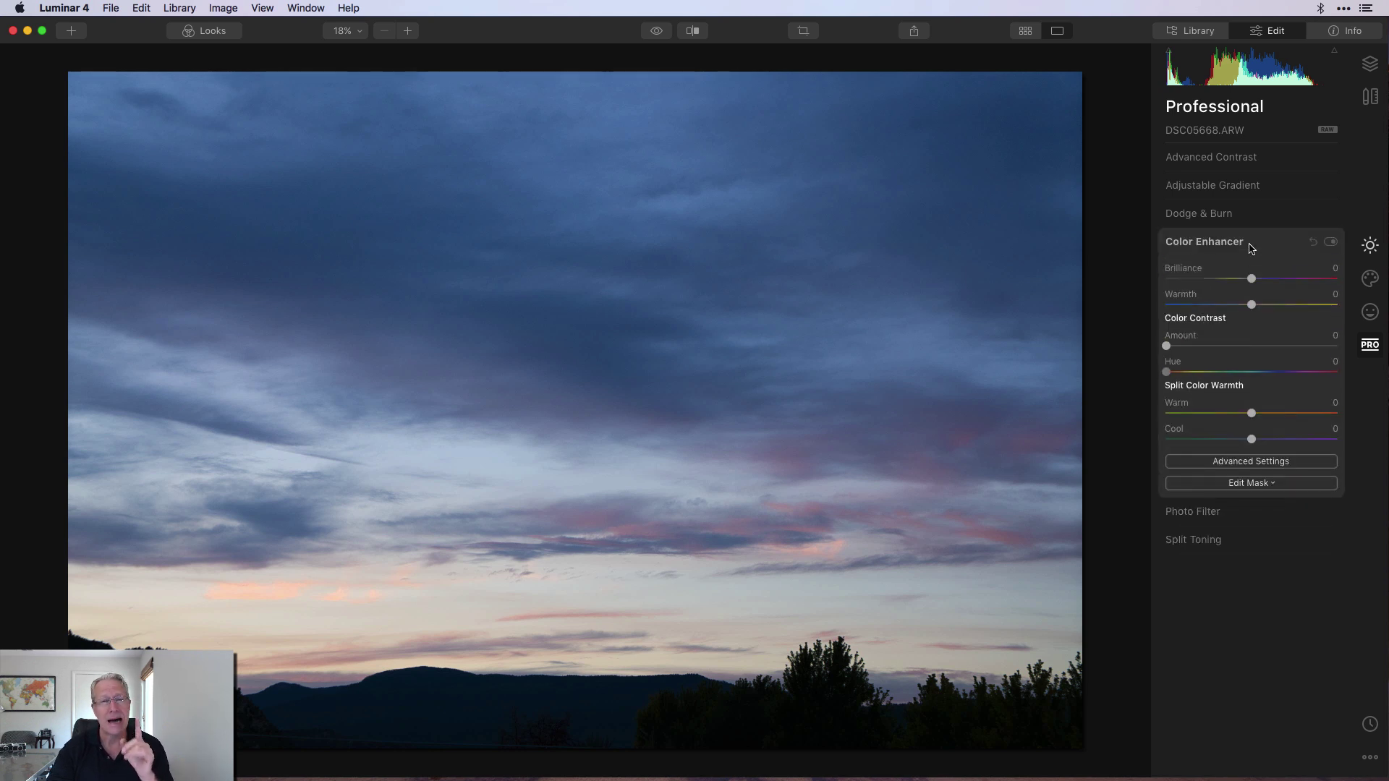
pyautogui.moveTo(1250, 270); pyautogui.dragTo(1264, 283)
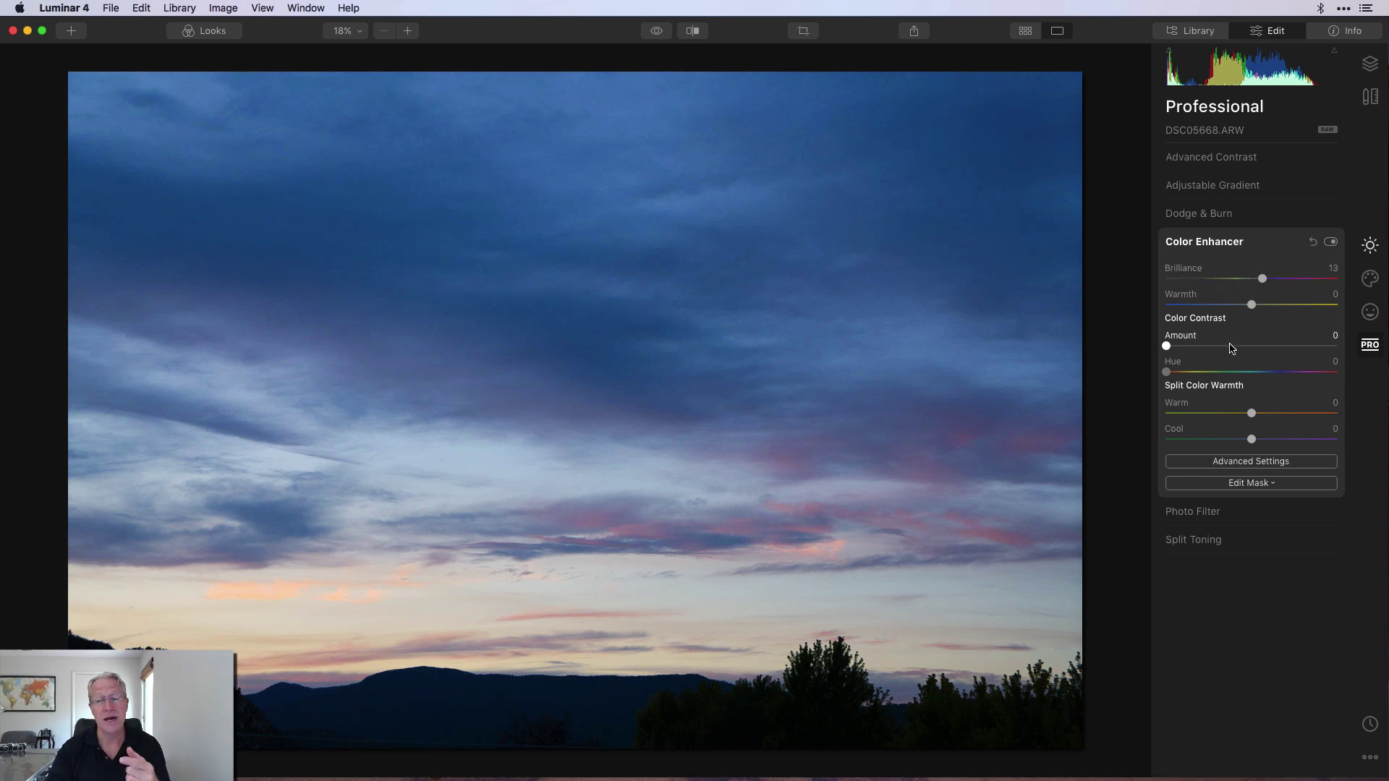
pyautogui.click(1248, 462)
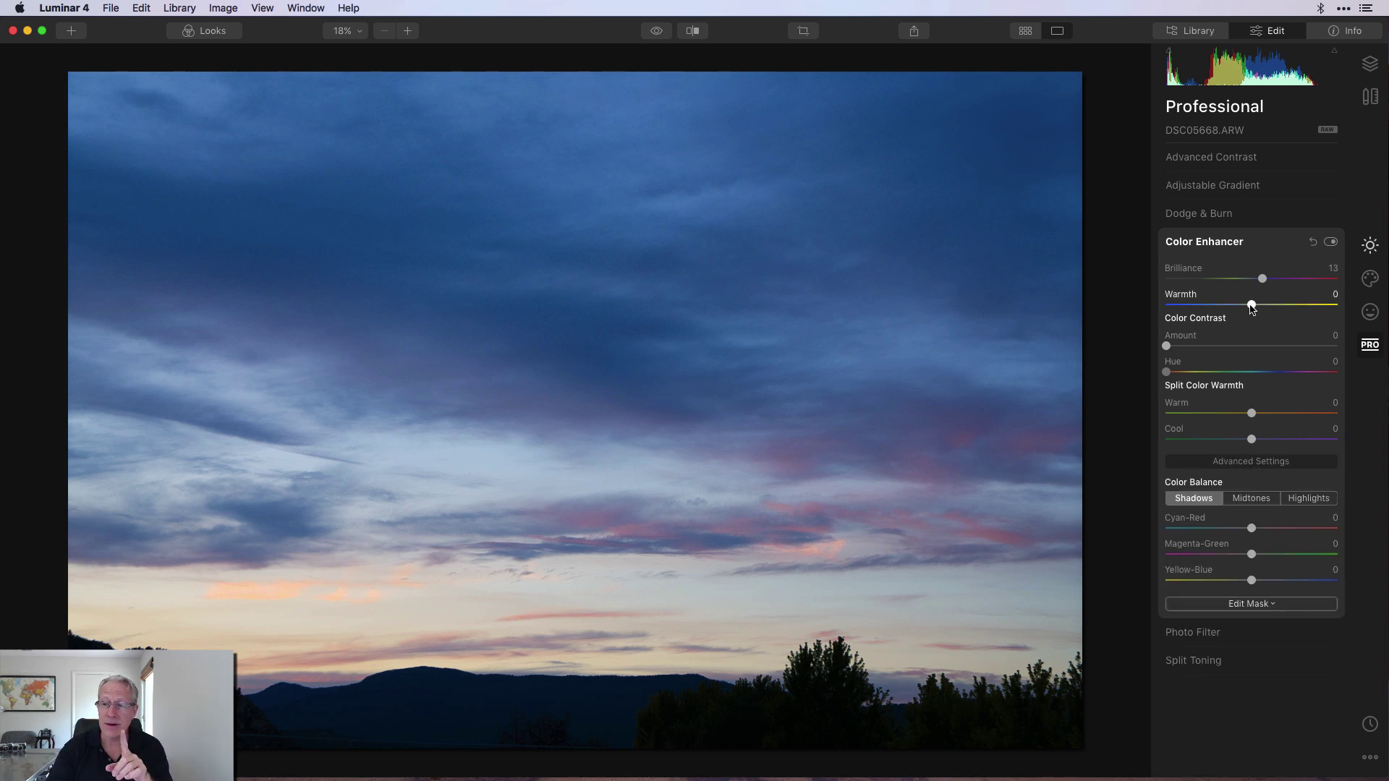
pyautogui.moveTo(1252, 306); pyautogui.dragTo(1271, 306)
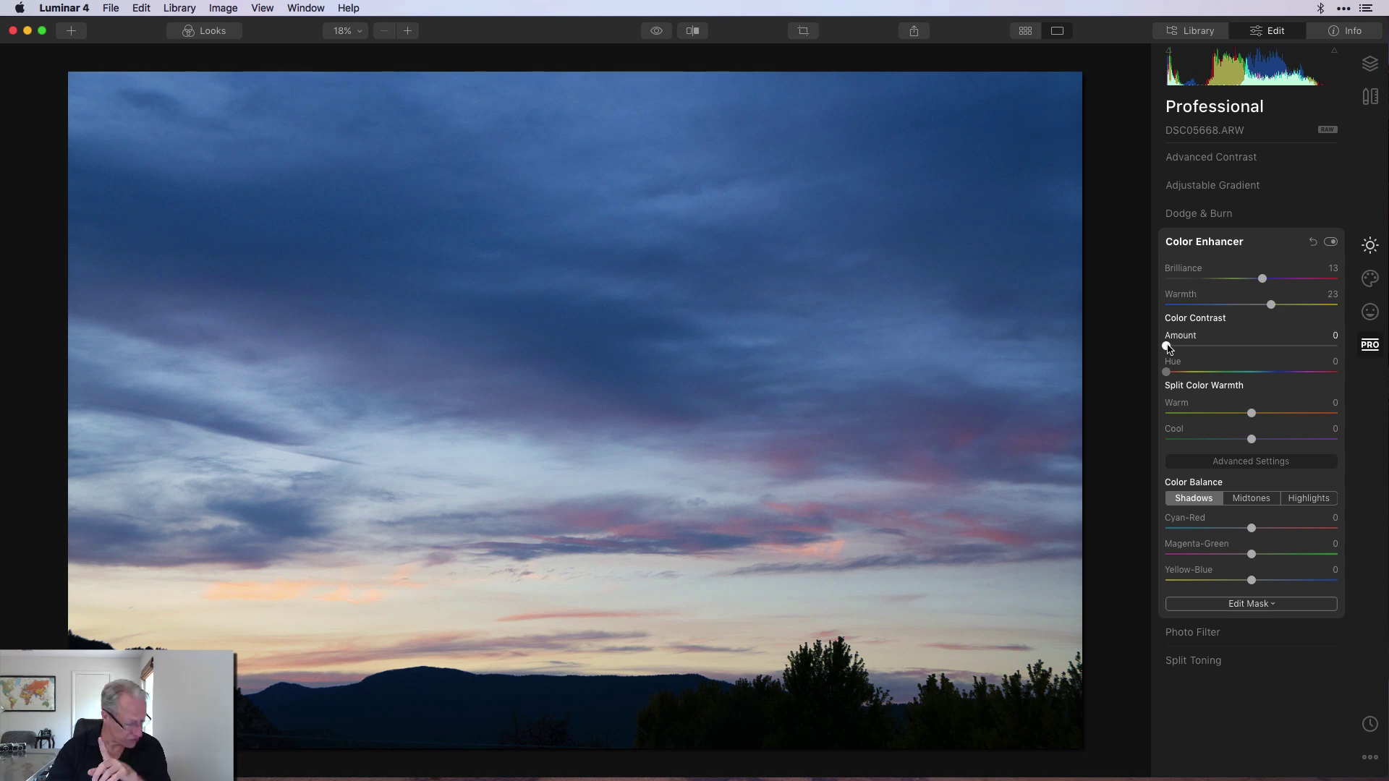
# Set the Color Enhancer's Color Contrast amount to 30 with the hue at 0
pyautogui.moveTo(1169, 348); pyautogui.dragTo(1224, 343)
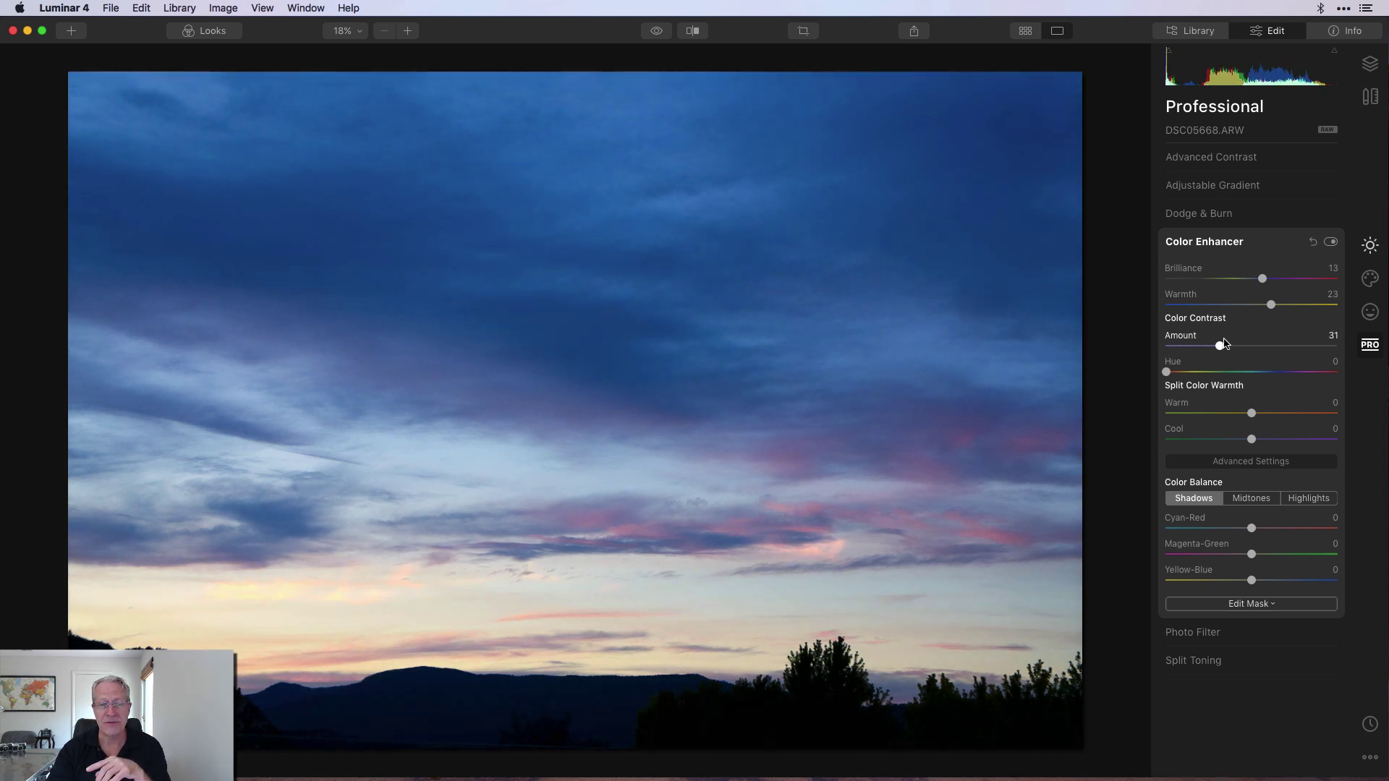
pyautogui.doubleClick(1225, 344)
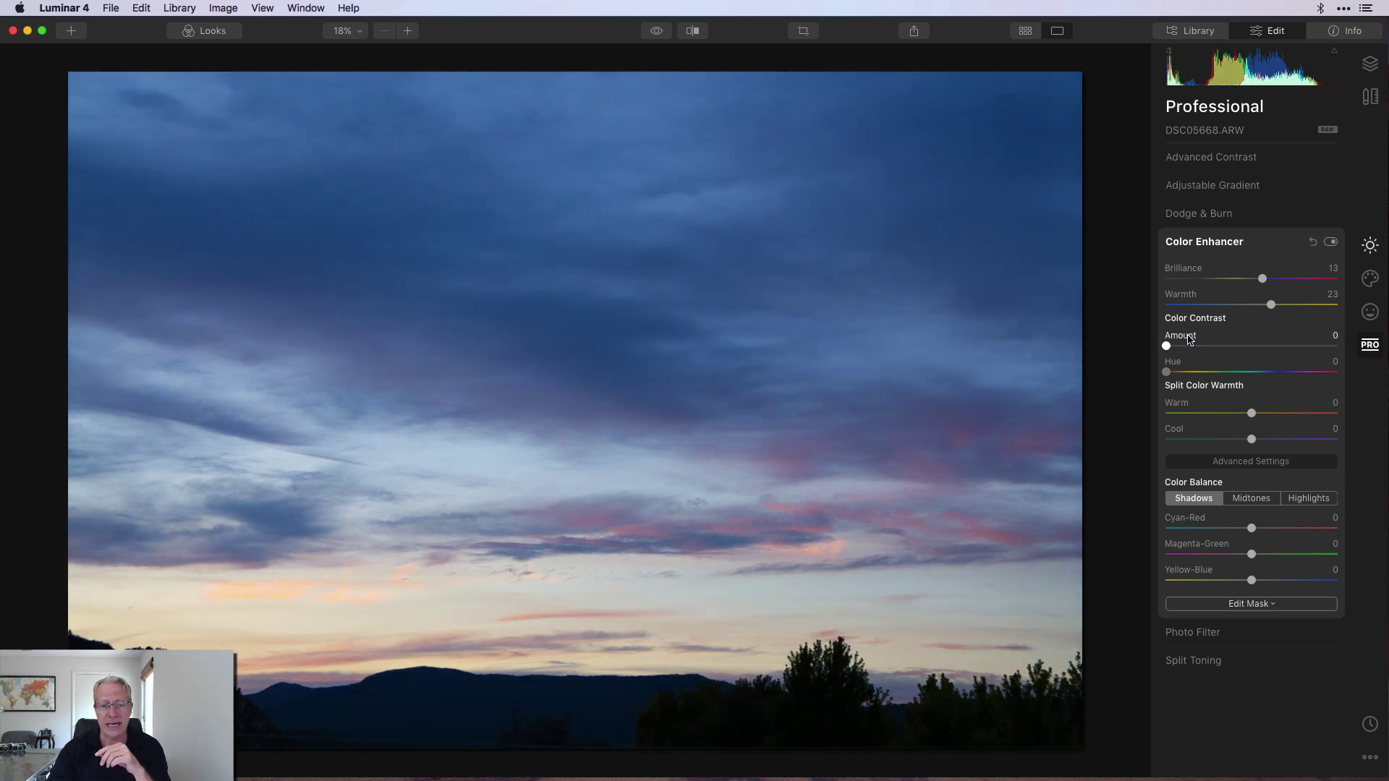
pyautogui.moveTo(1167, 346); pyautogui.dragTo(1222, 348)
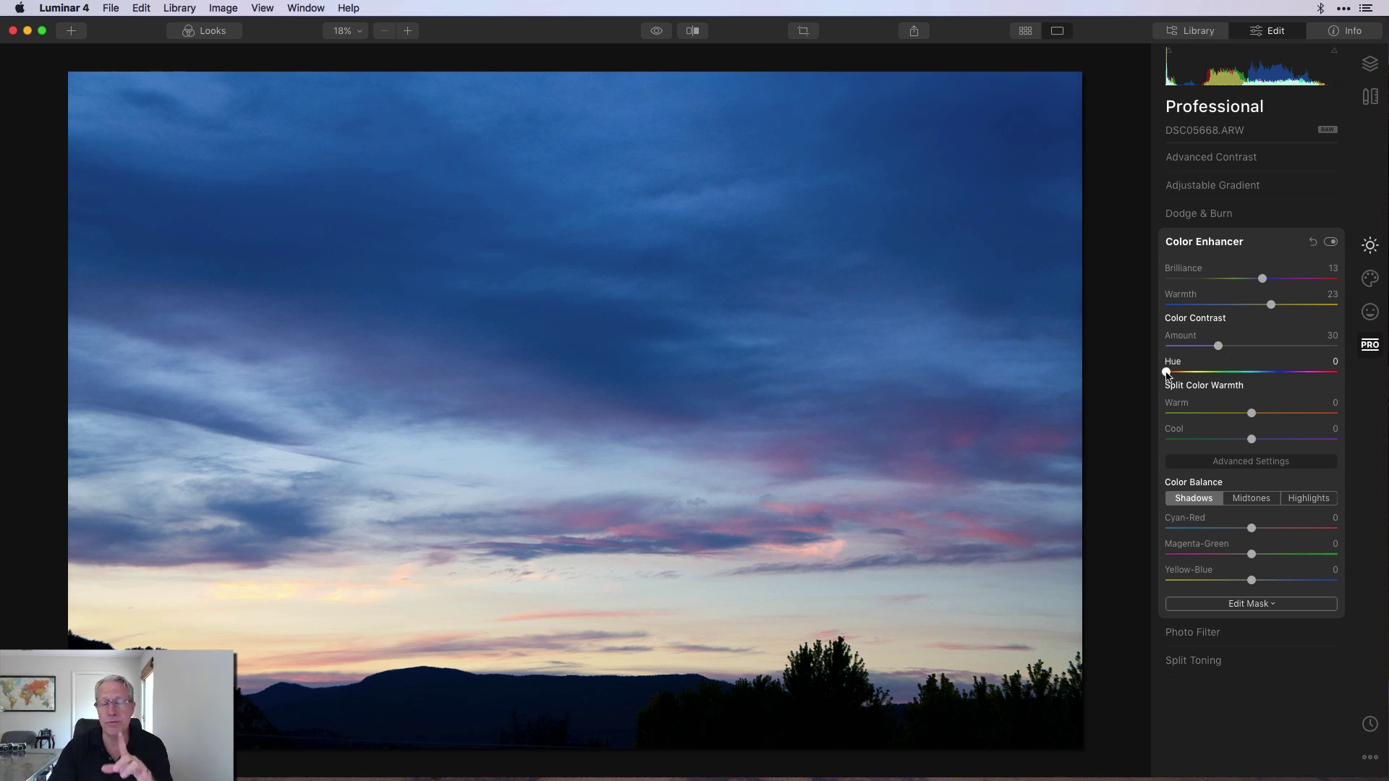
pyautogui.moveTo(1166, 373)
pyautogui.mouseDown()
pyautogui.moveTo(1210, 370)
pyautogui.moveTo(1168, 376)
pyautogui.mouseUp()
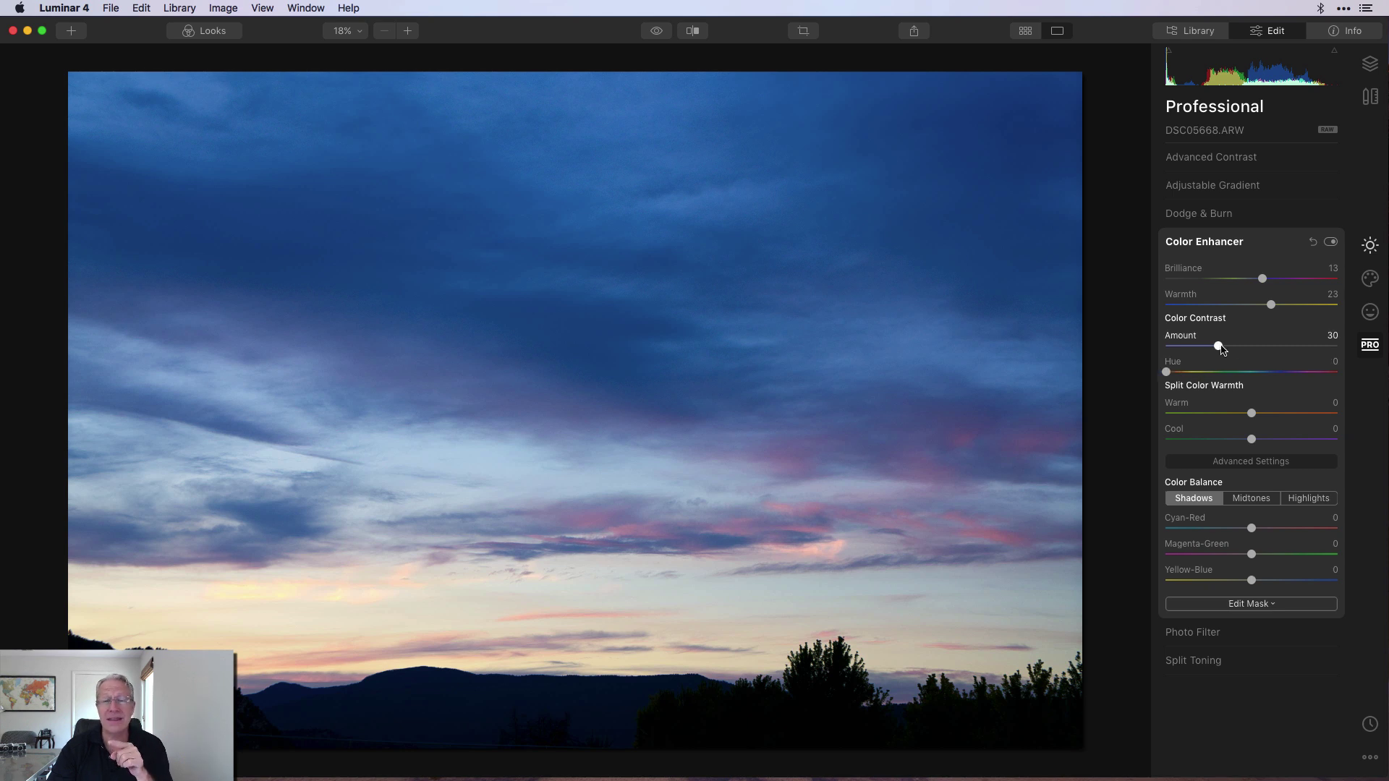
pyautogui.moveTo(1220, 347)
pyautogui.mouseDown()
pyautogui.moveTo(1120, 356)
pyautogui.moveTo(1222, 351)
pyautogui.mouseUp()
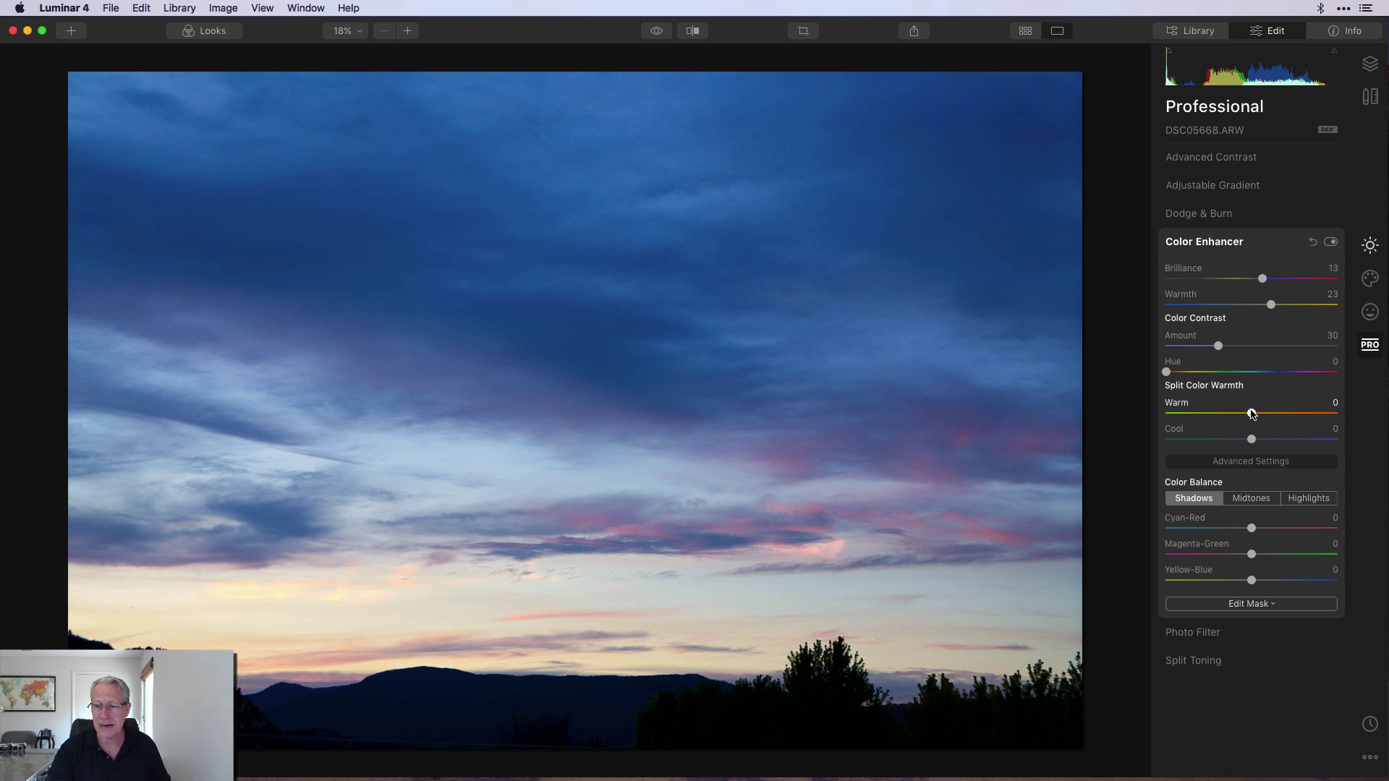
# Set Split Color Warmth's Warm to 35 and the highlights' Cyan-Red balance to 22, comparing the photo with and without Color Enhancer
pyautogui.moveTo(1252, 414); pyautogui.dragTo(1282, 414)
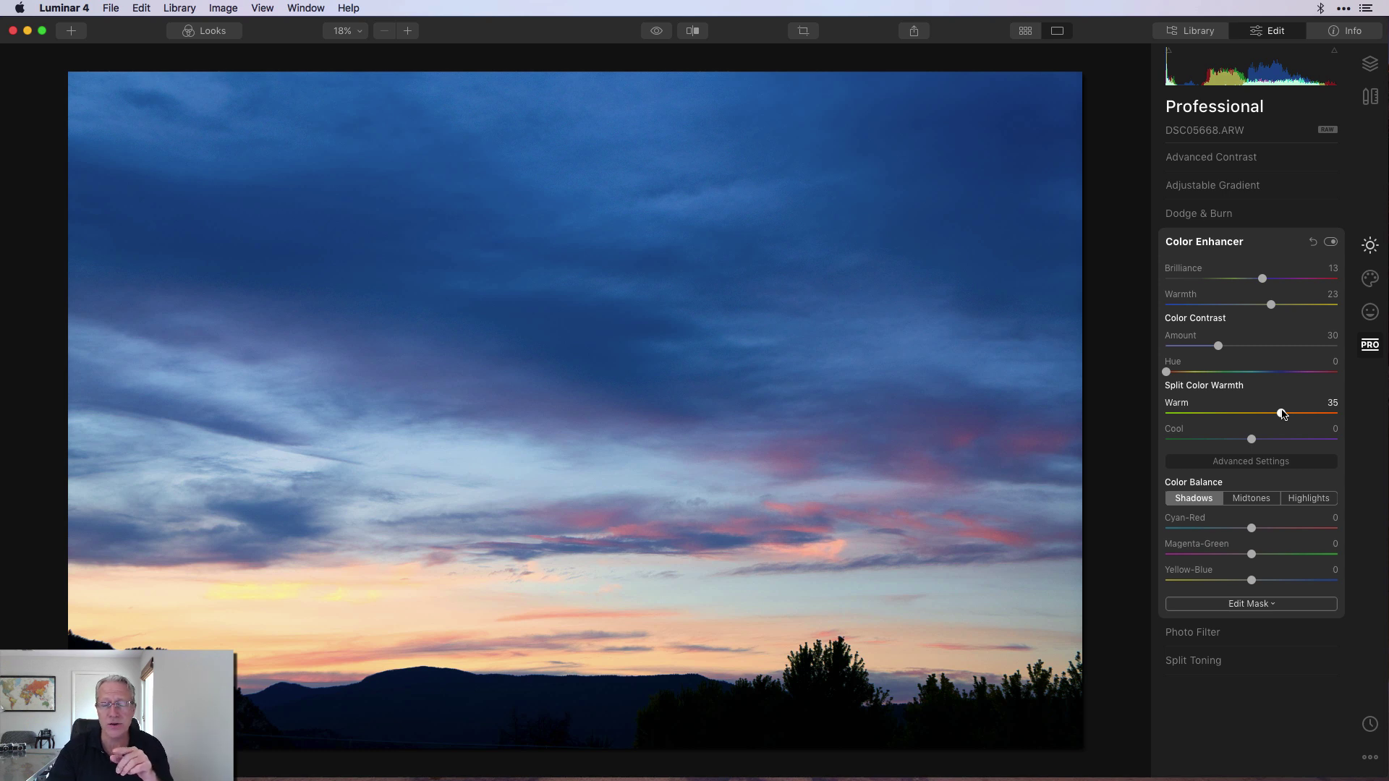
pyautogui.click(1308, 500)
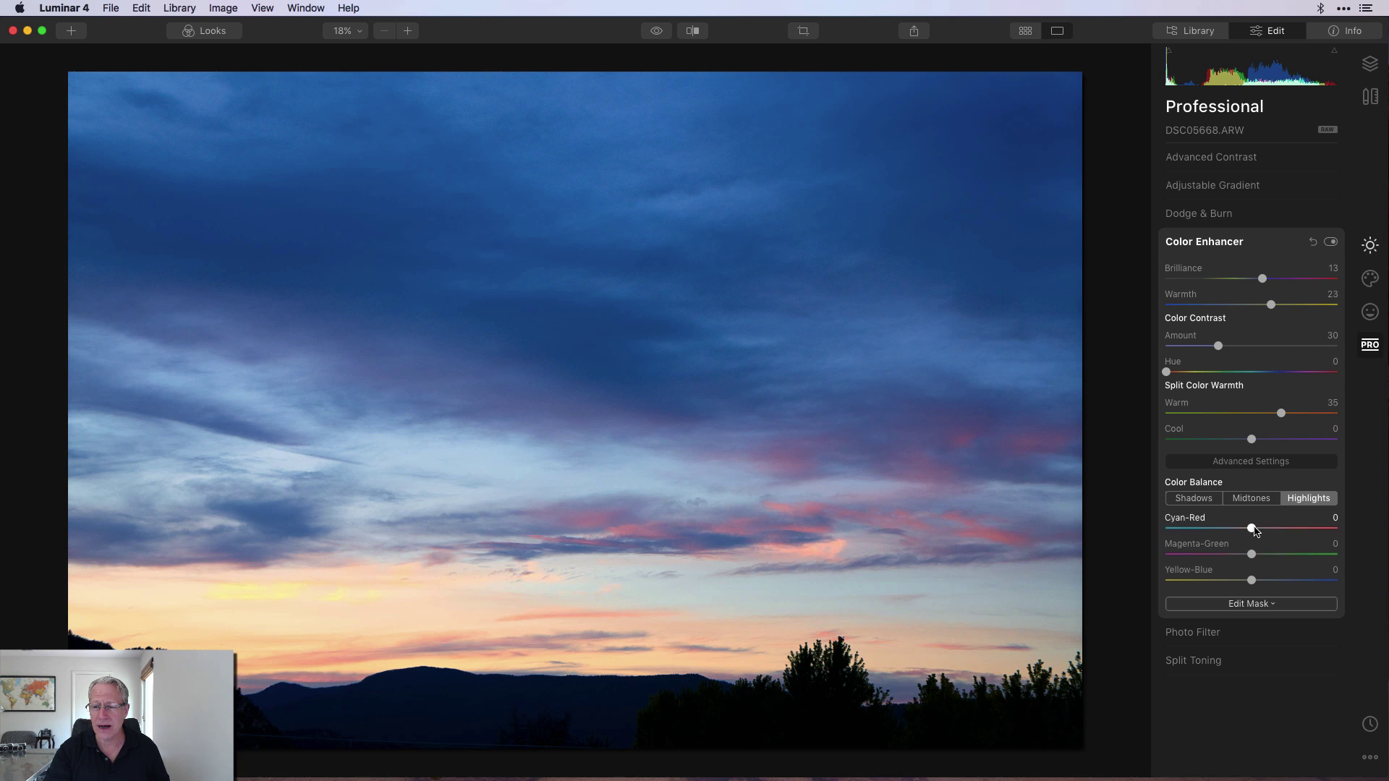
pyautogui.moveTo(1256, 531); pyautogui.dragTo(1274, 530)
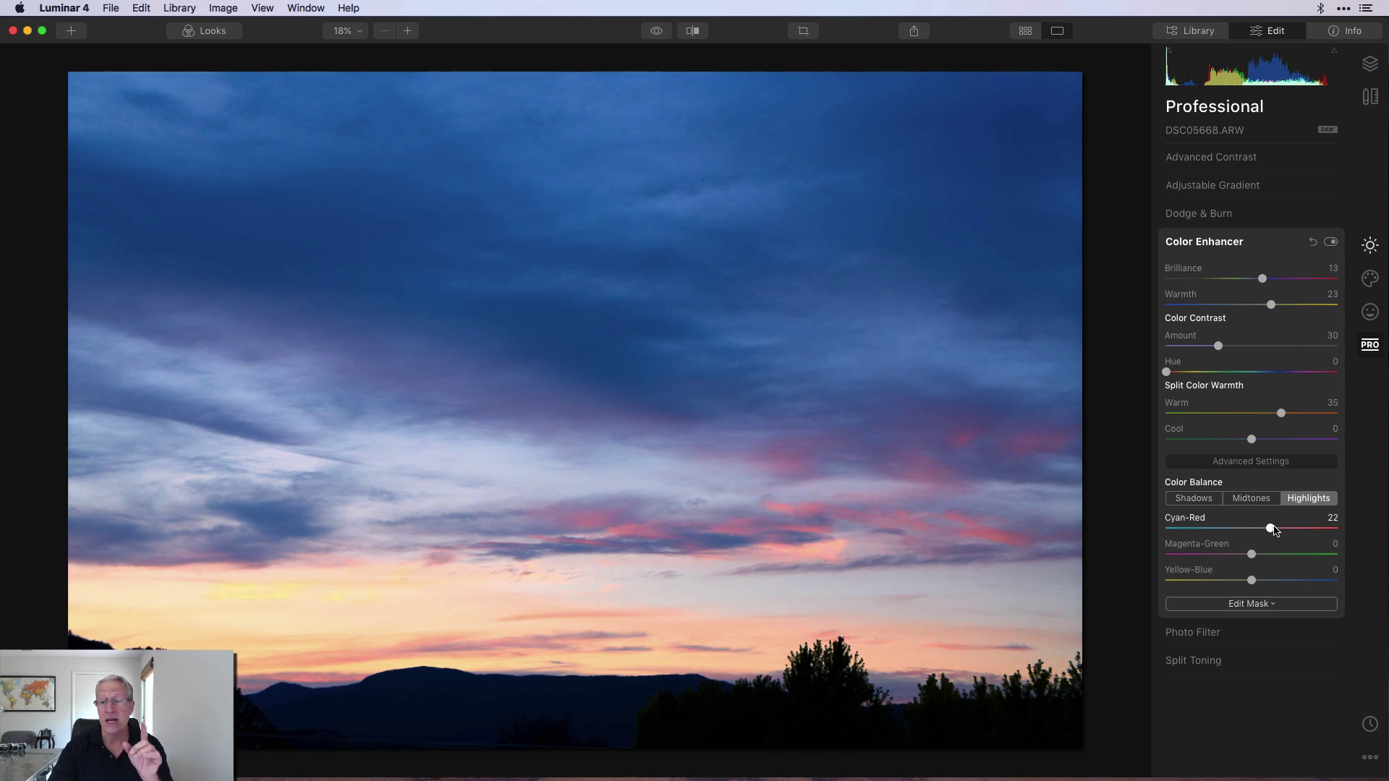
pyautogui.click(1331, 244)
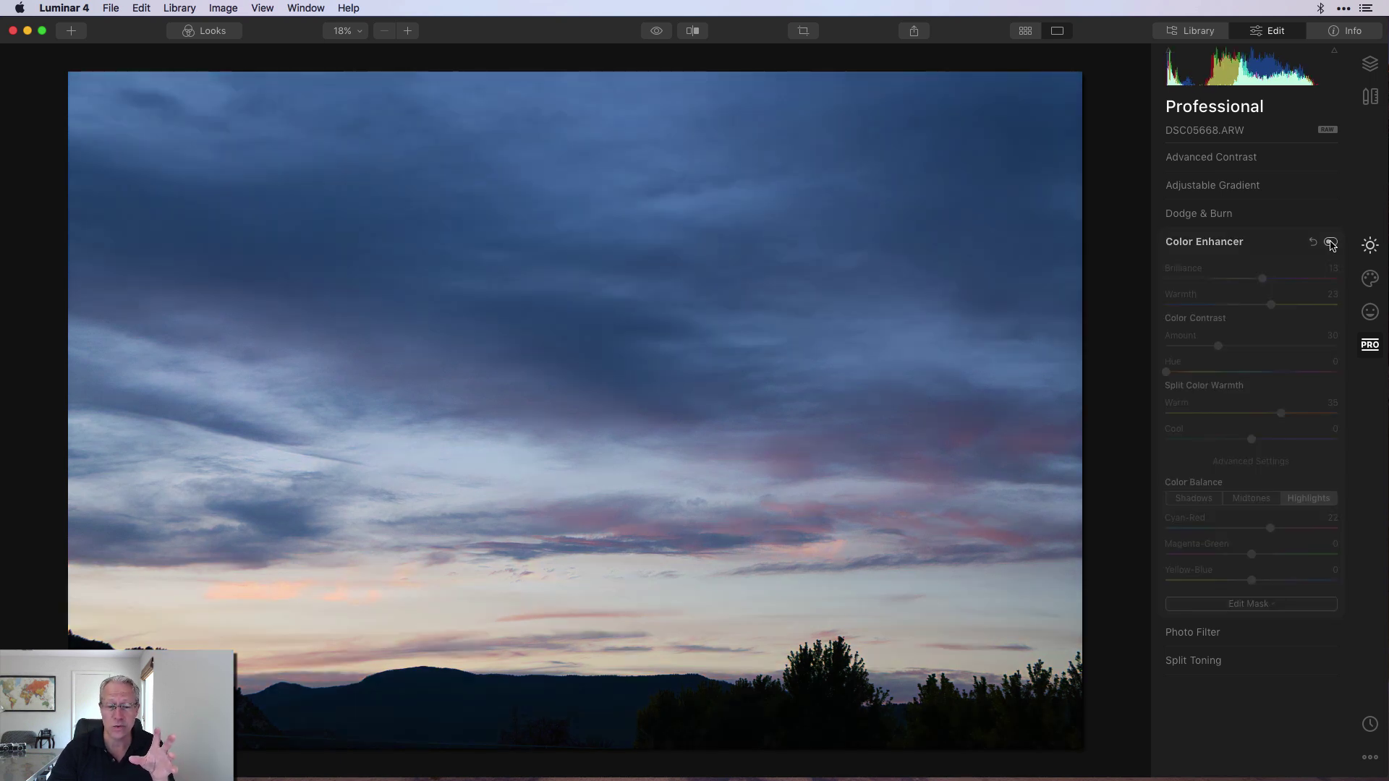
pyautogui.click(1331, 243)
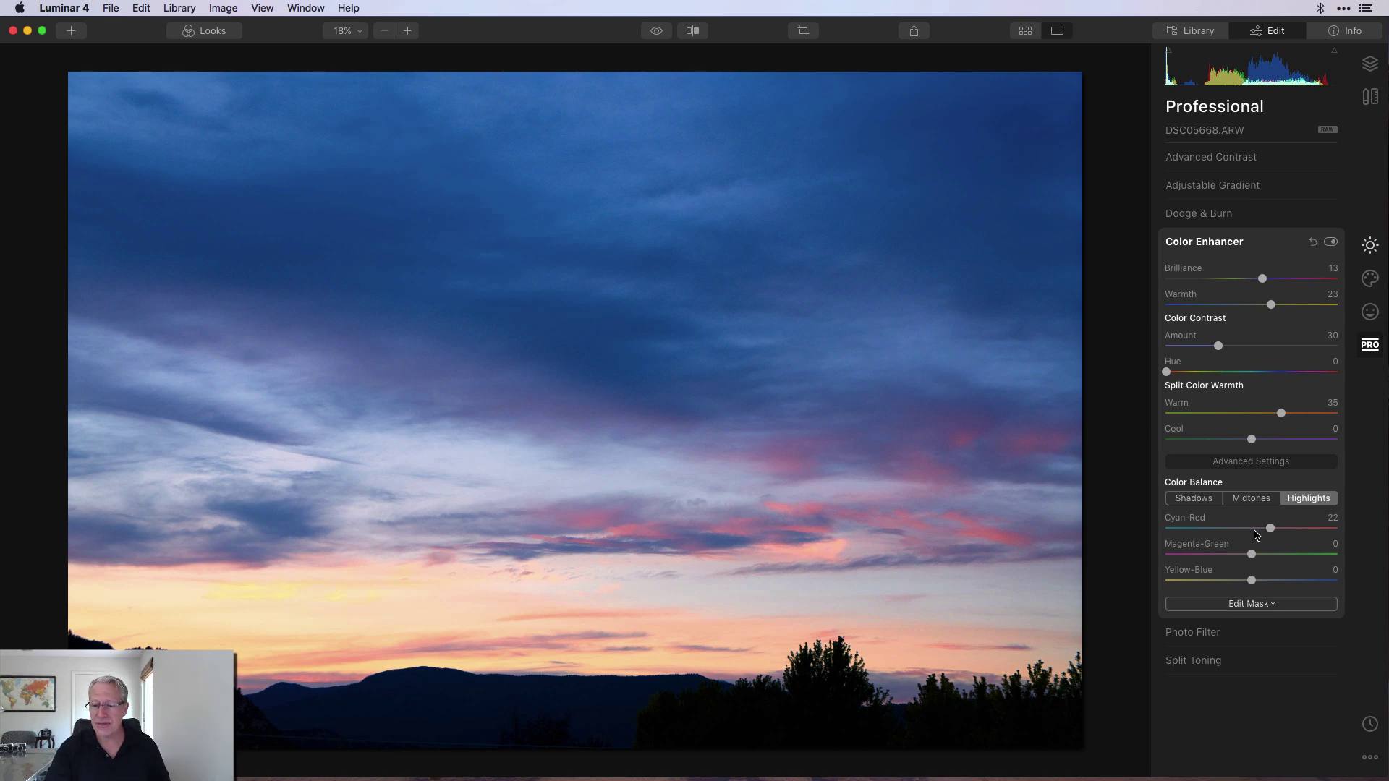
# Set the Split Toning highlights to hue 25 and saturation 48, leaving the amount at 50
pyautogui.click(1225, 663)
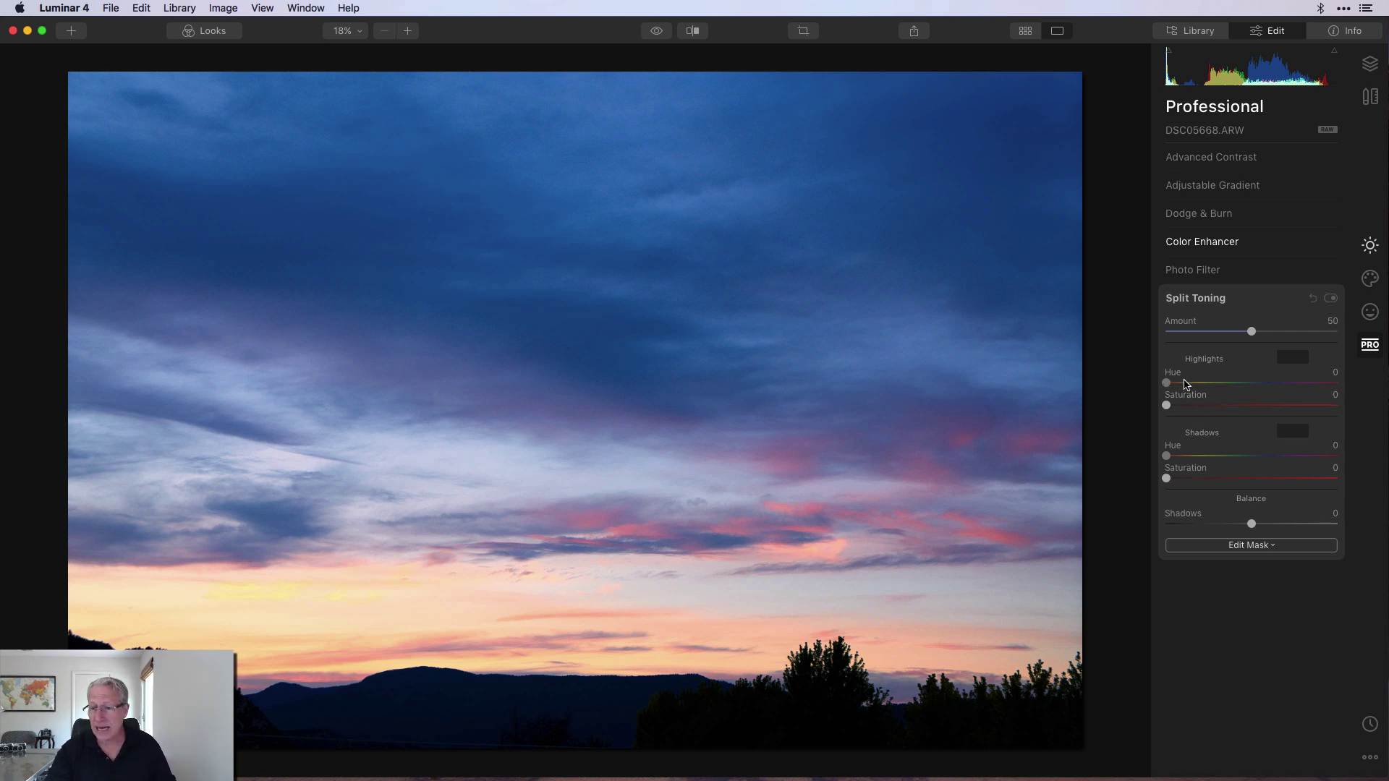
pyautogui.moveTo(1167, 407); pyautogui.dragTo(1171, 407)
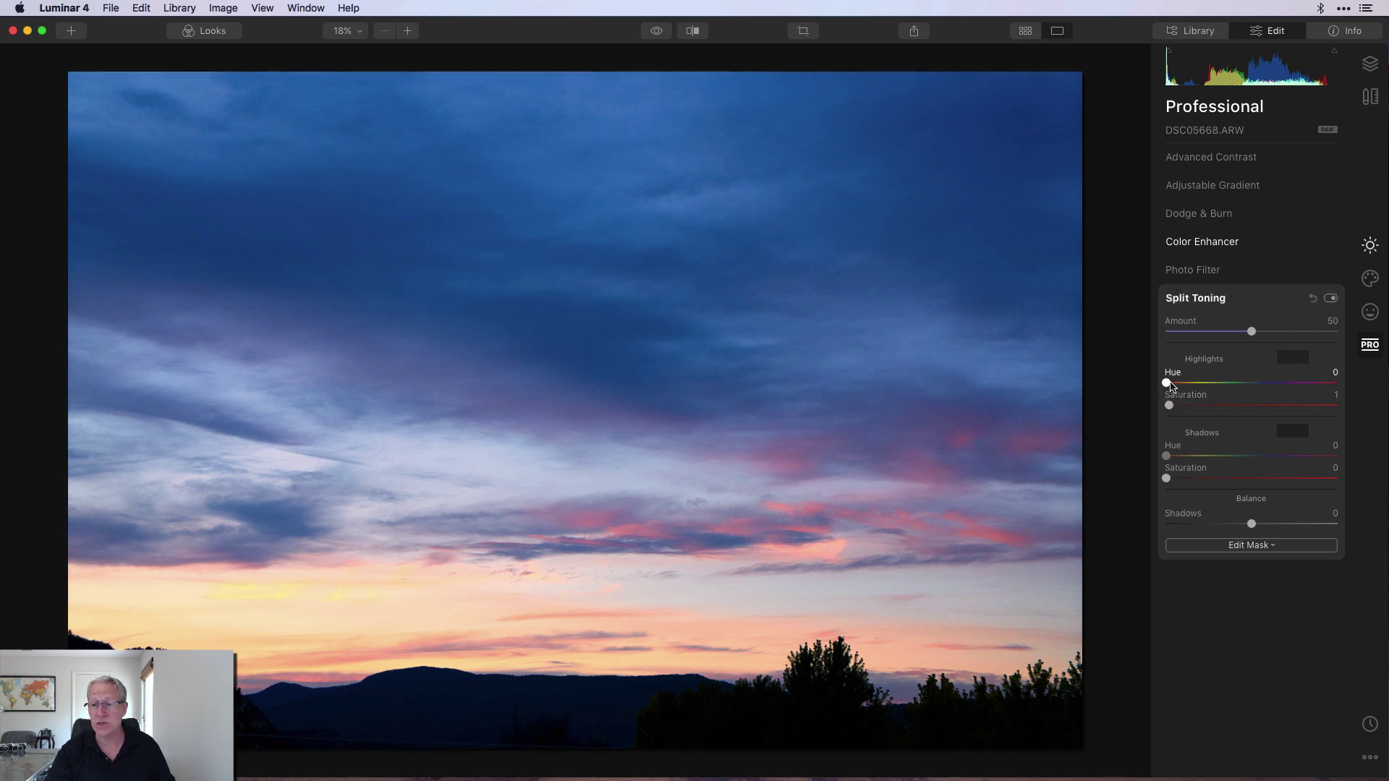
pyautogui.moveTo(1167, 385); pyautogui.dragTo(1180, 385)
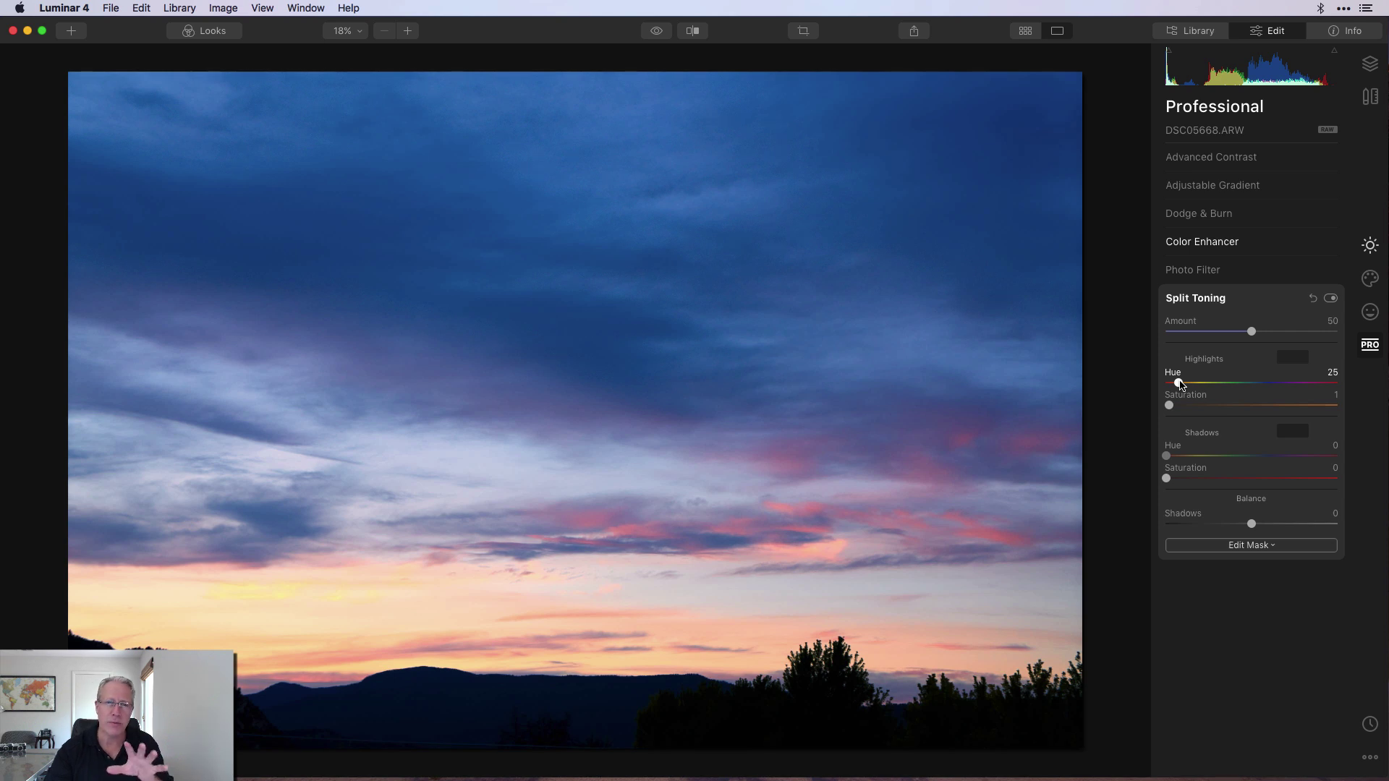
pyautogui.moveTo(1170, 406); pyautogui.dragTo(1251, 409)
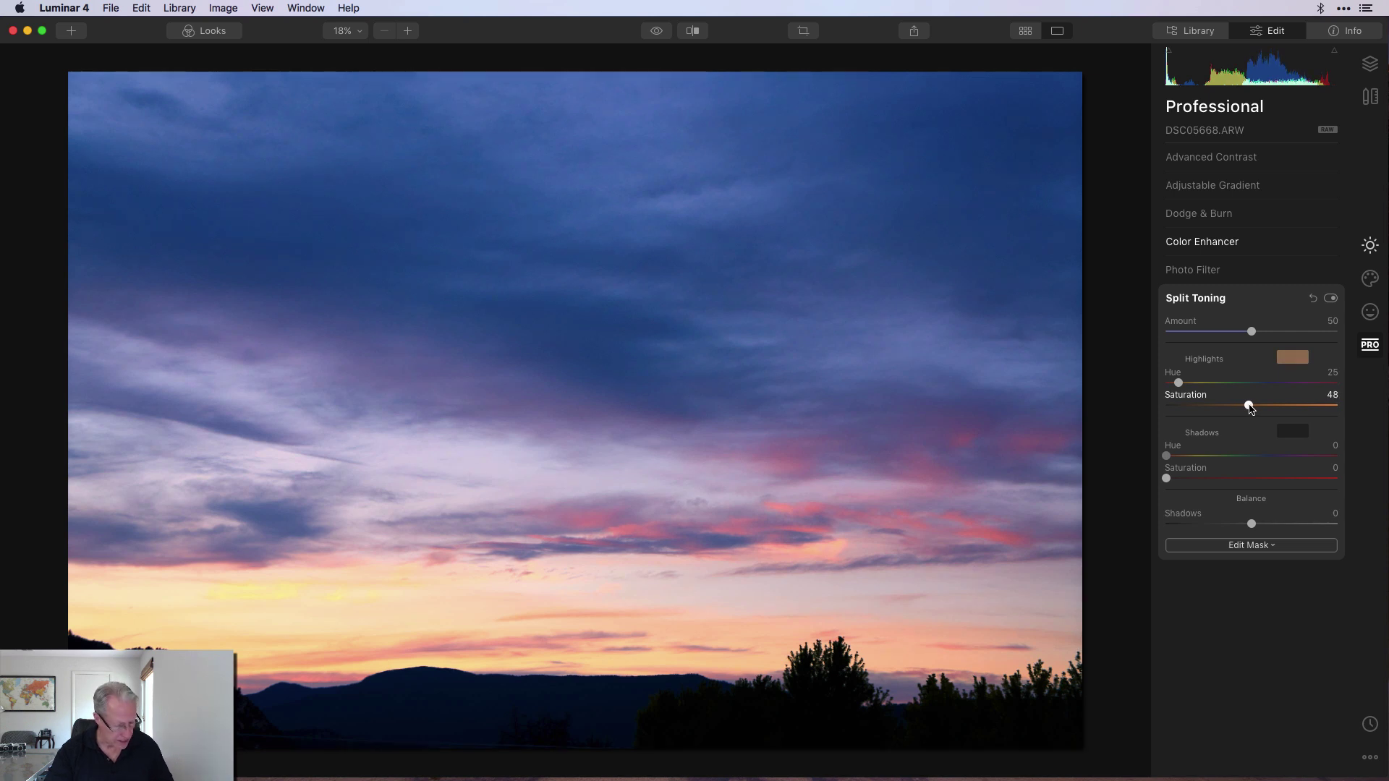
# Compare the photo with and without the Split Toning effect, ending with it enabled
pyautogui.click(1331, 299)
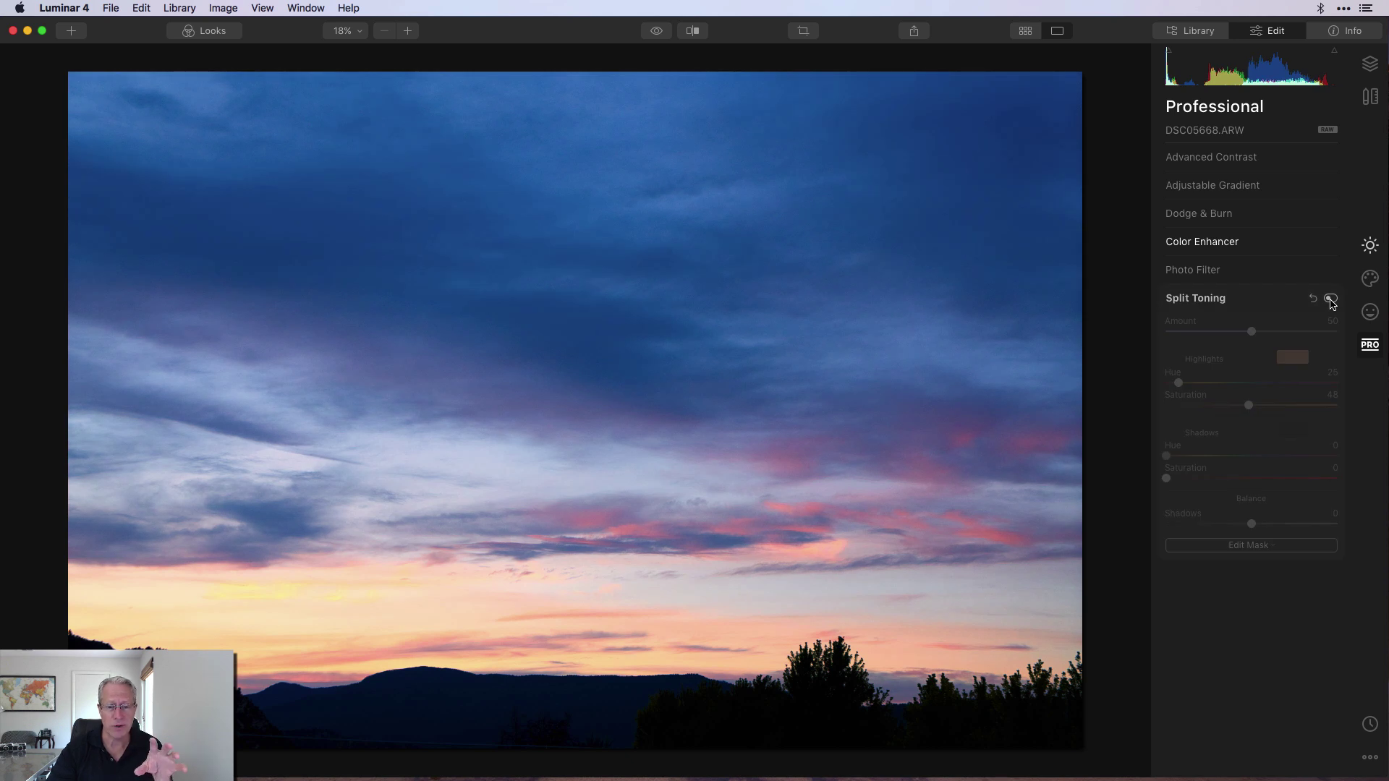
pyautogui.click(1331, 299)
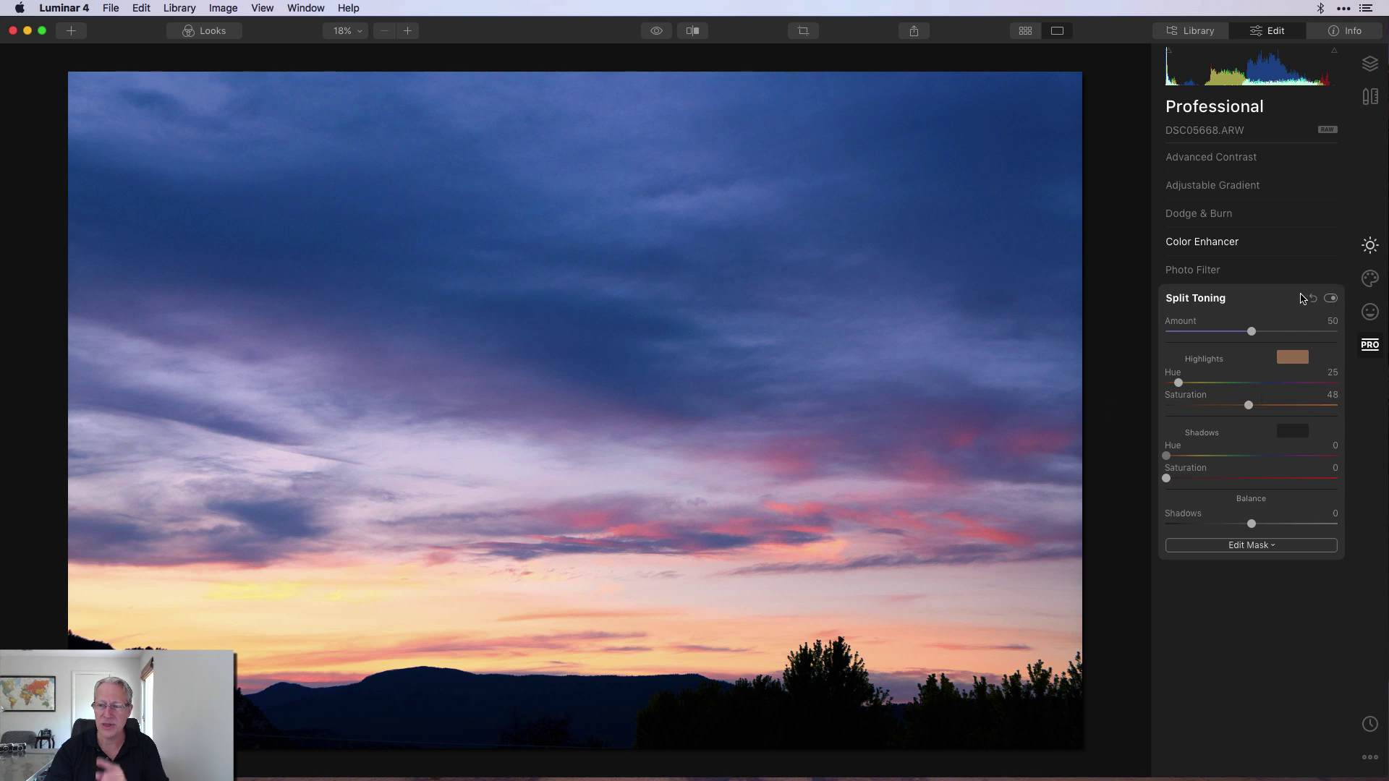
pyautogui.click(1330, 299)
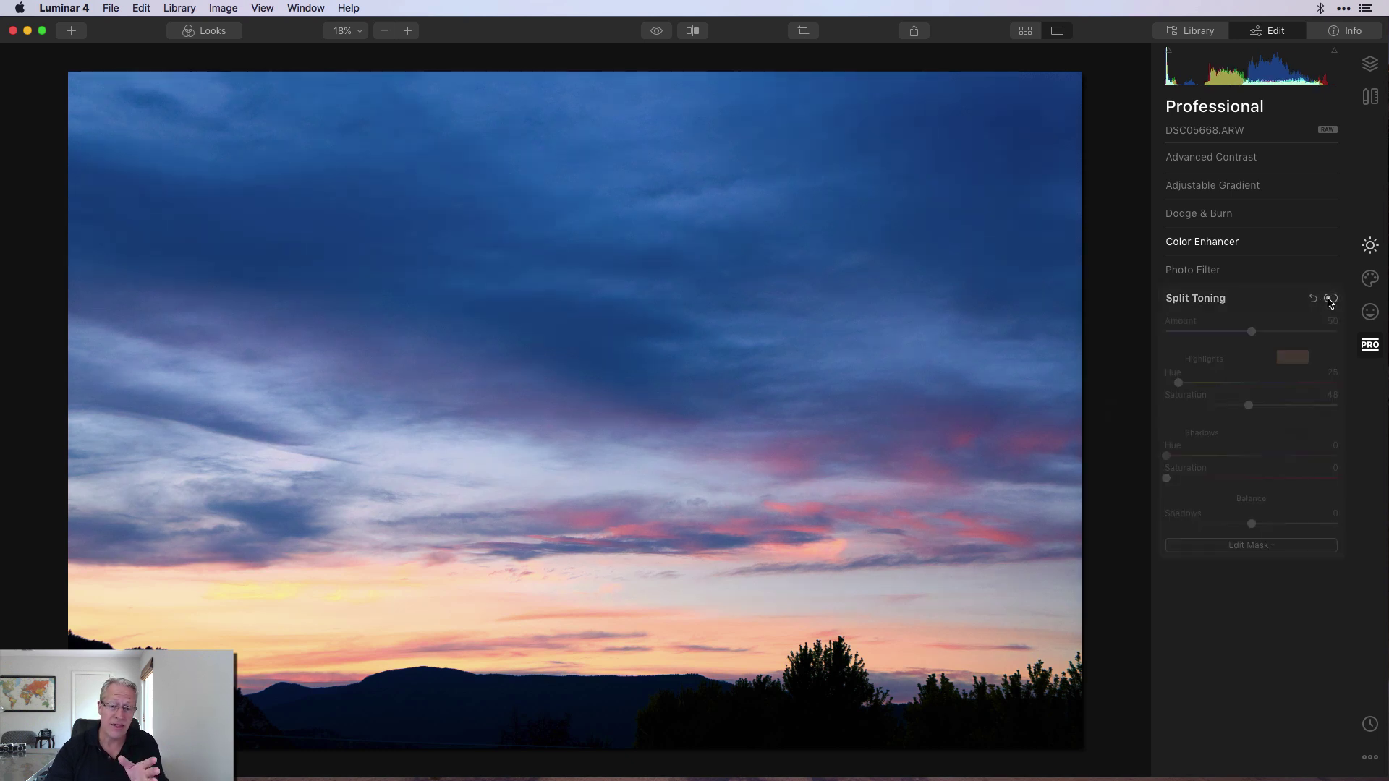
pyautogui.click(1330, 300)
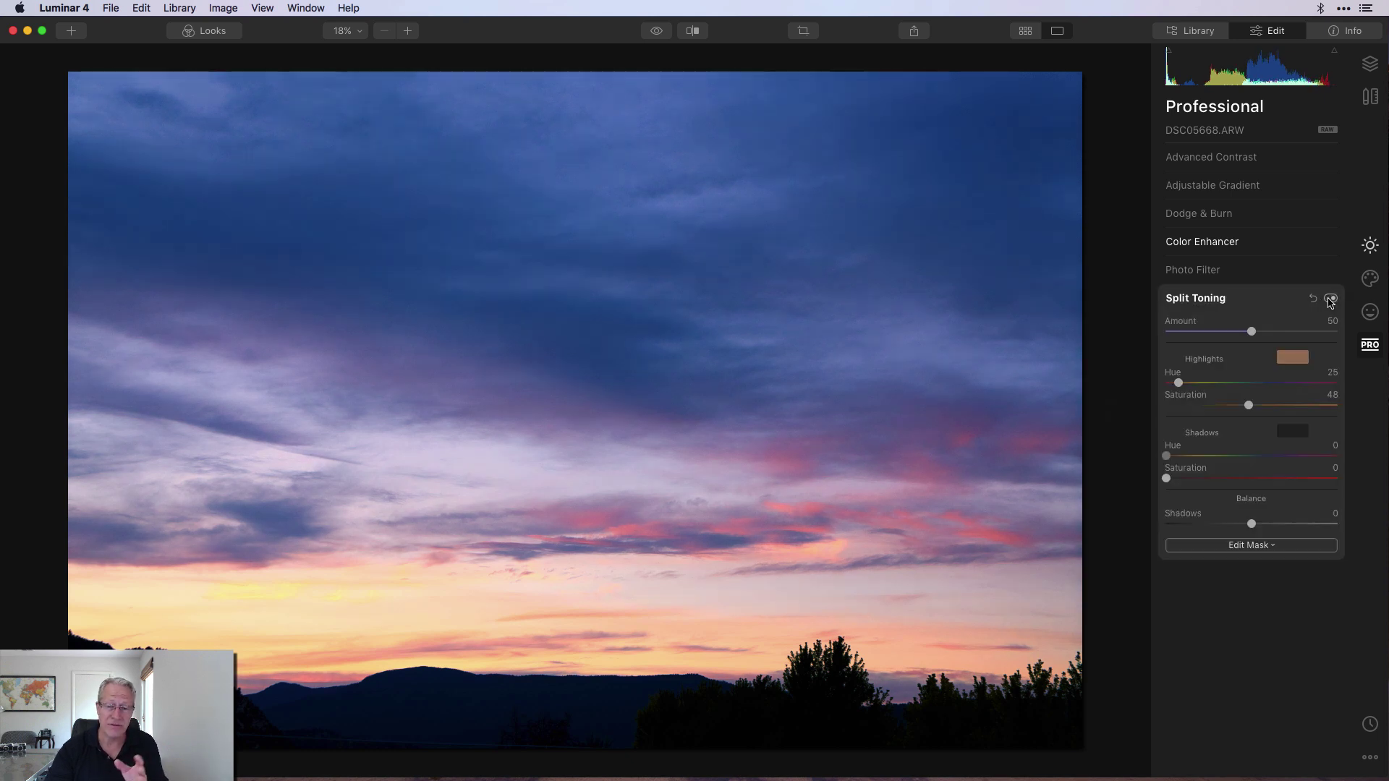
# Compare the photo with and without Split Toning while Color Enhancer is disabled, and re-enable Color Enhancer
pyautogui.click(1265, 243)
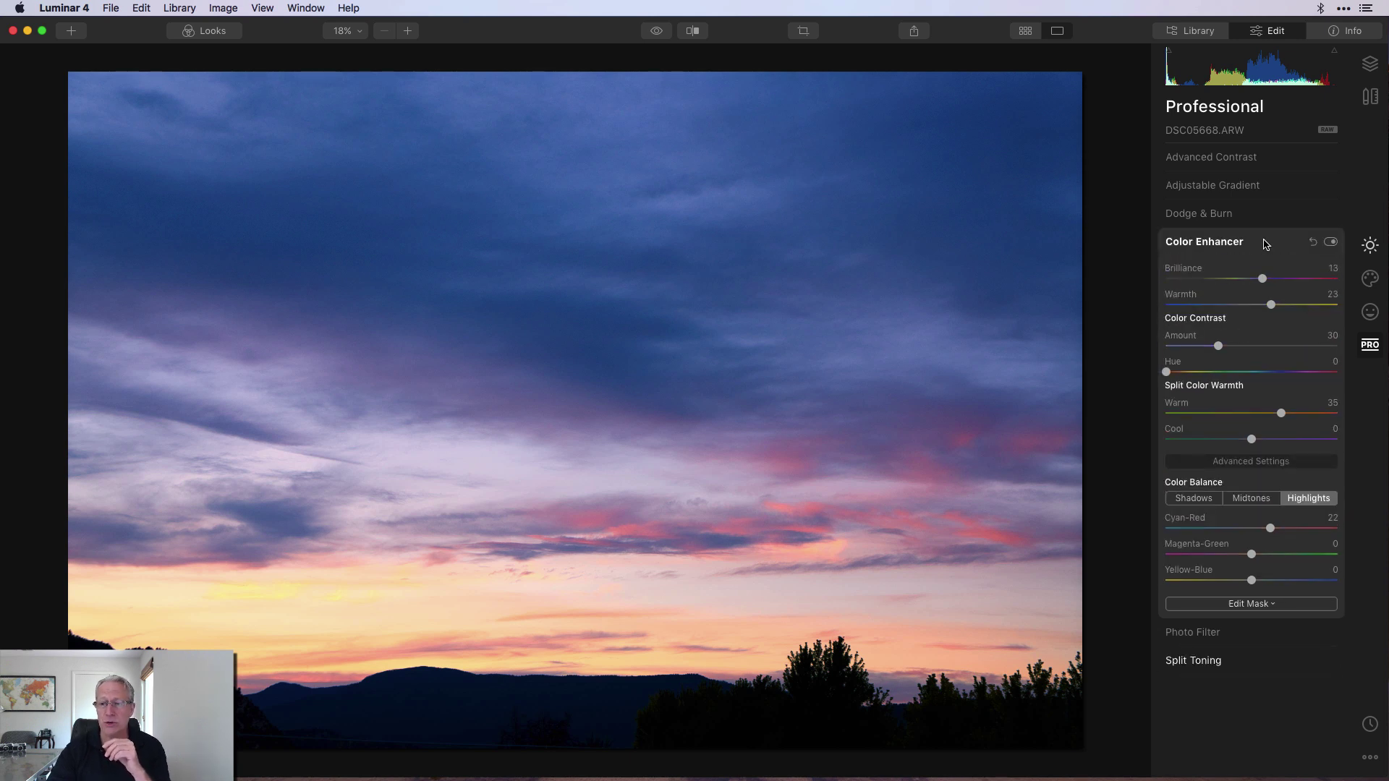
pyautogui.click(1331, 244)
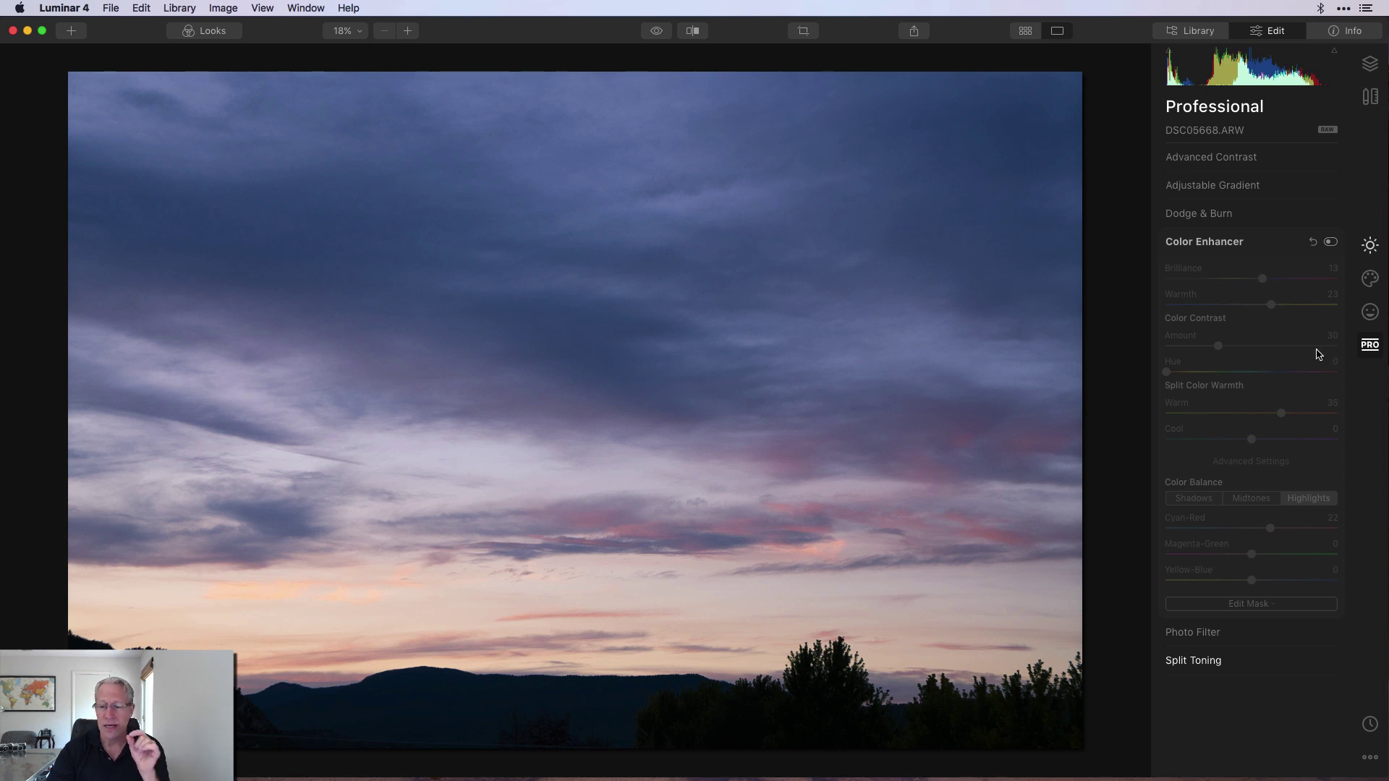
pyautogui.click(1267, 663)
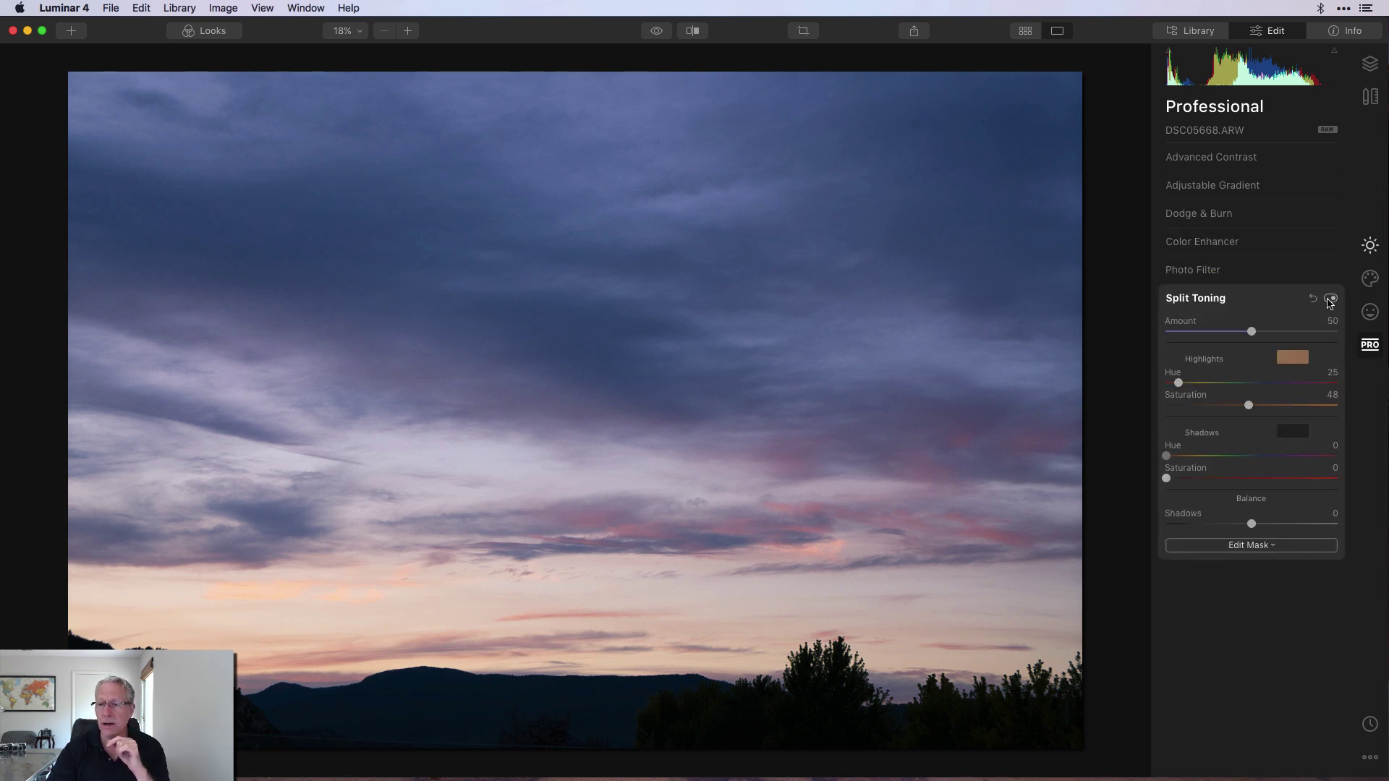
pyautogui.click(1331, 298)
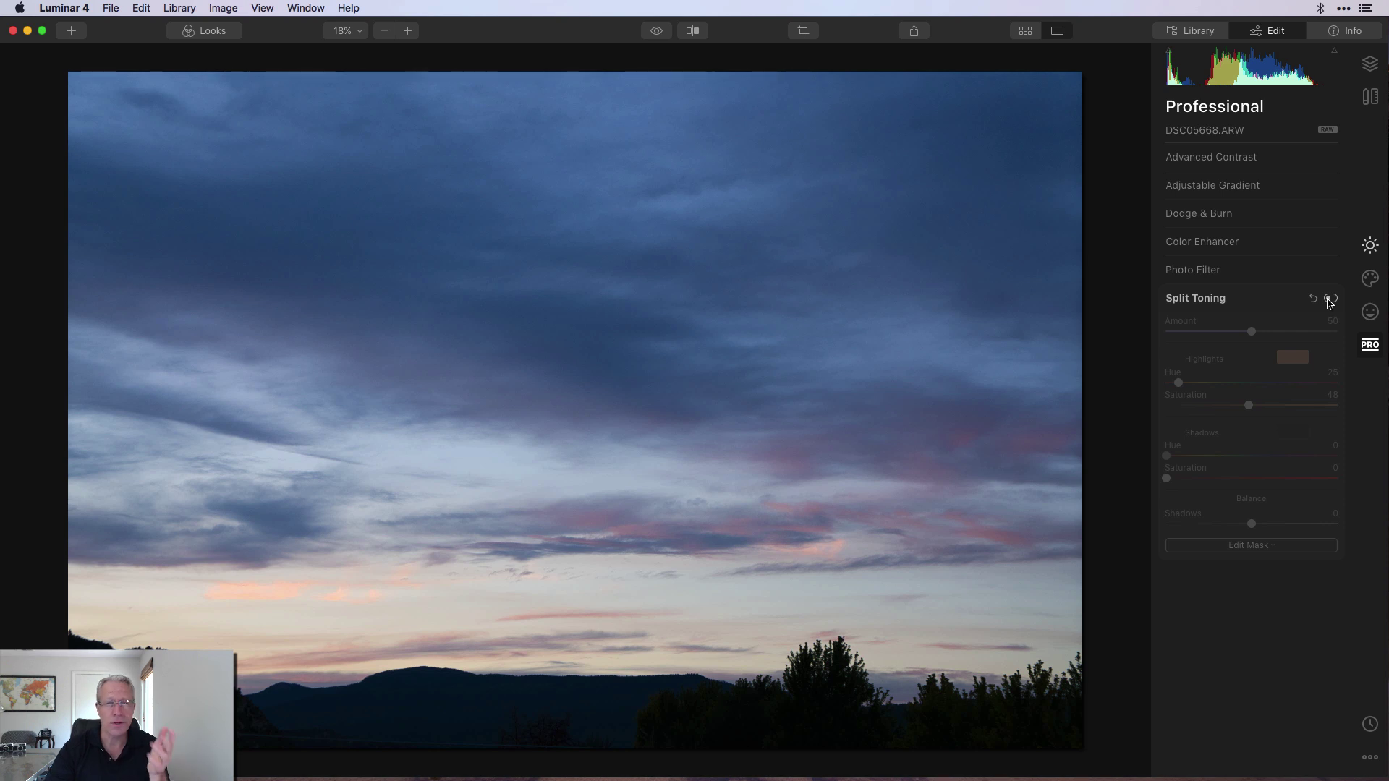
pyautogui.click(1331, 299)
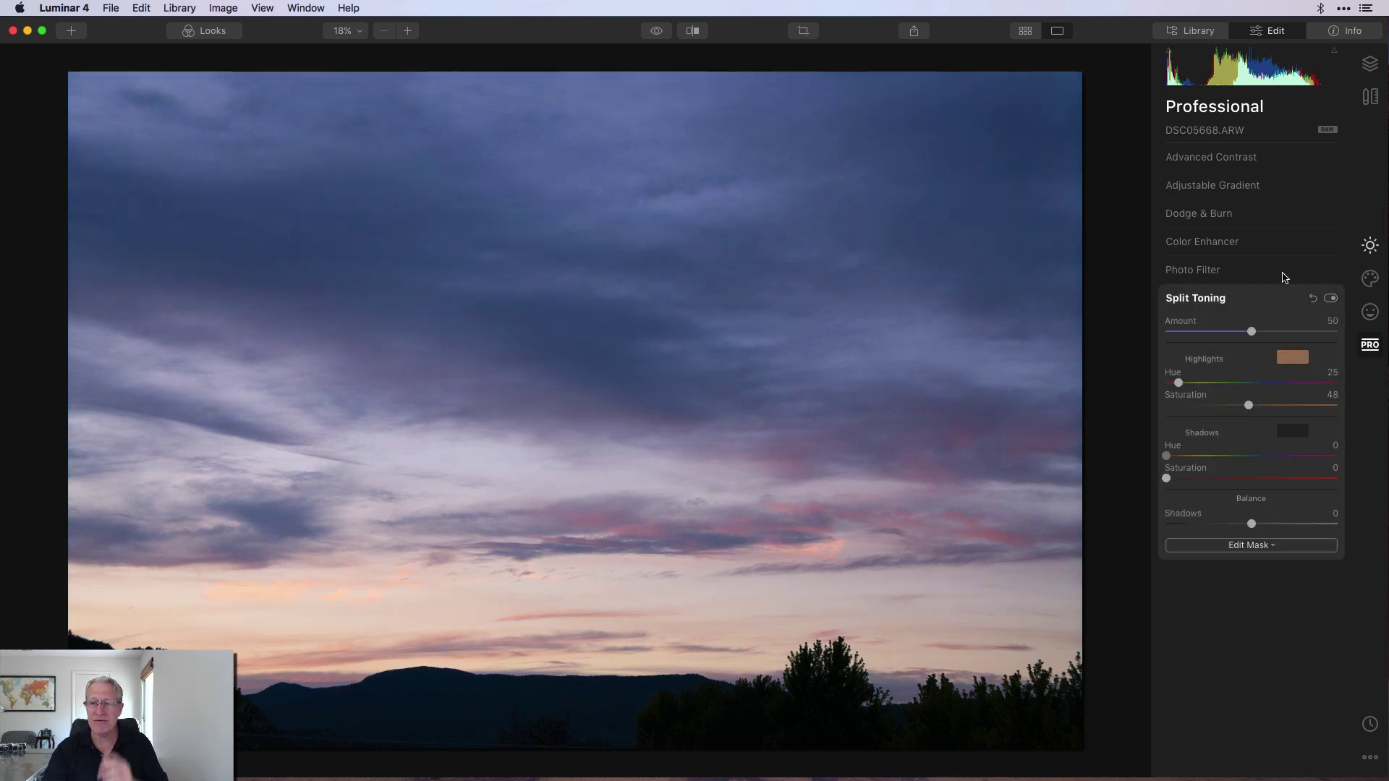
pyautogui.click(1262, 243)
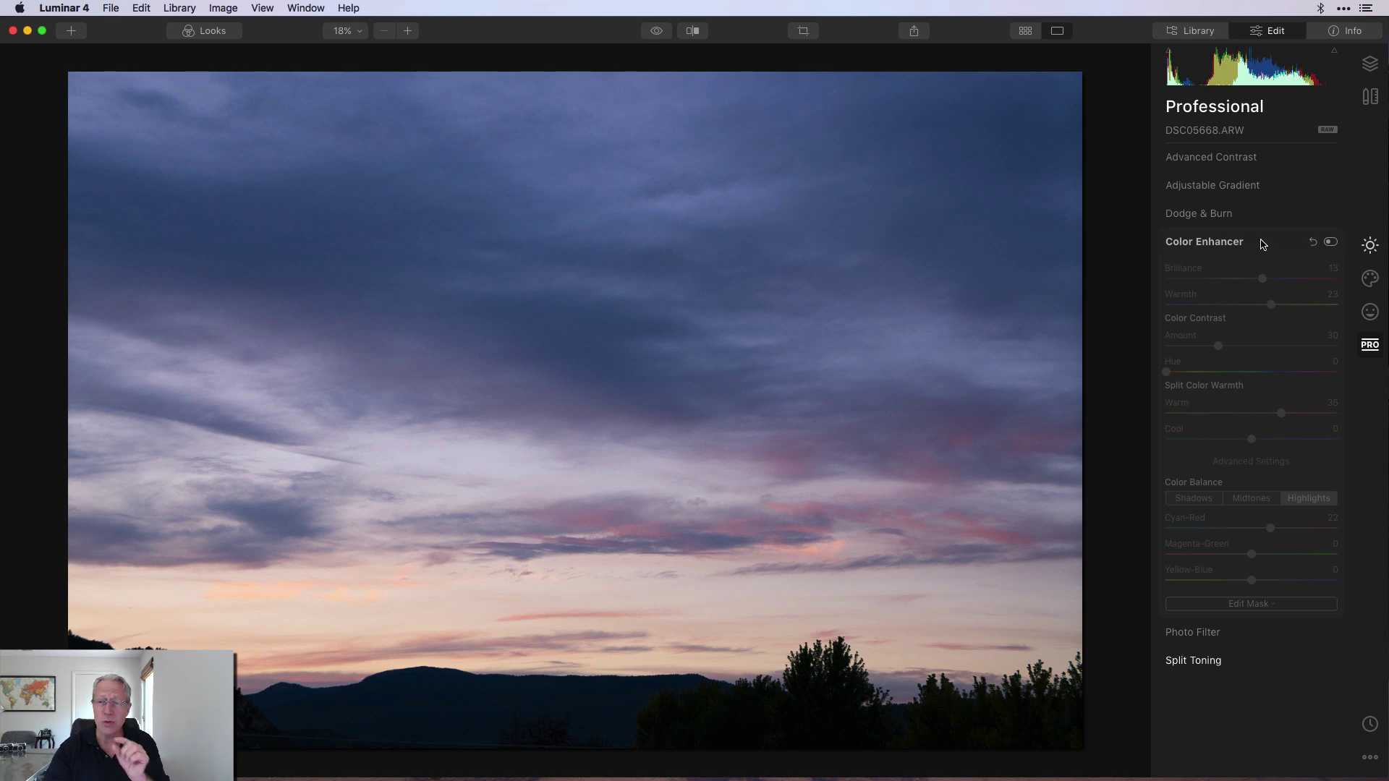
pyautogui.click(1332, 243)
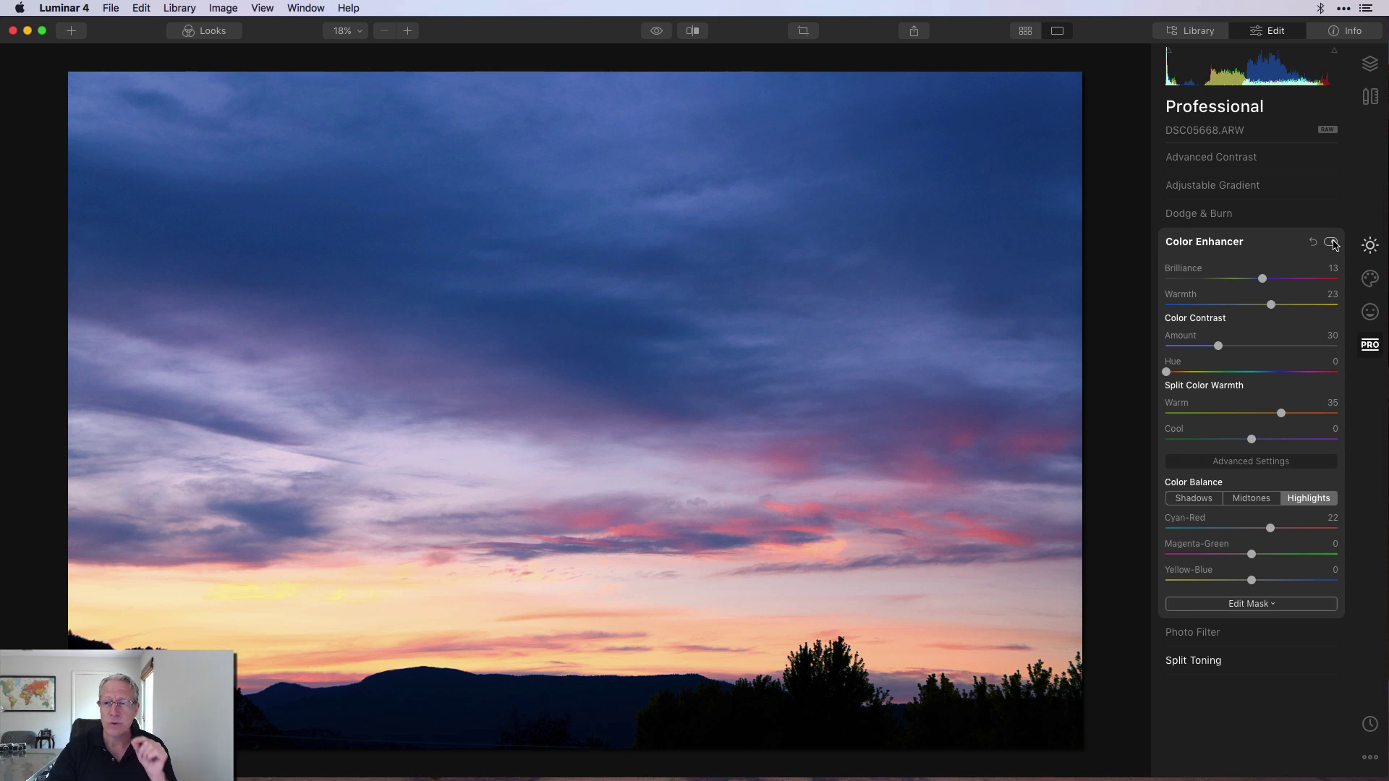
pyautogui.click(1292, 246)
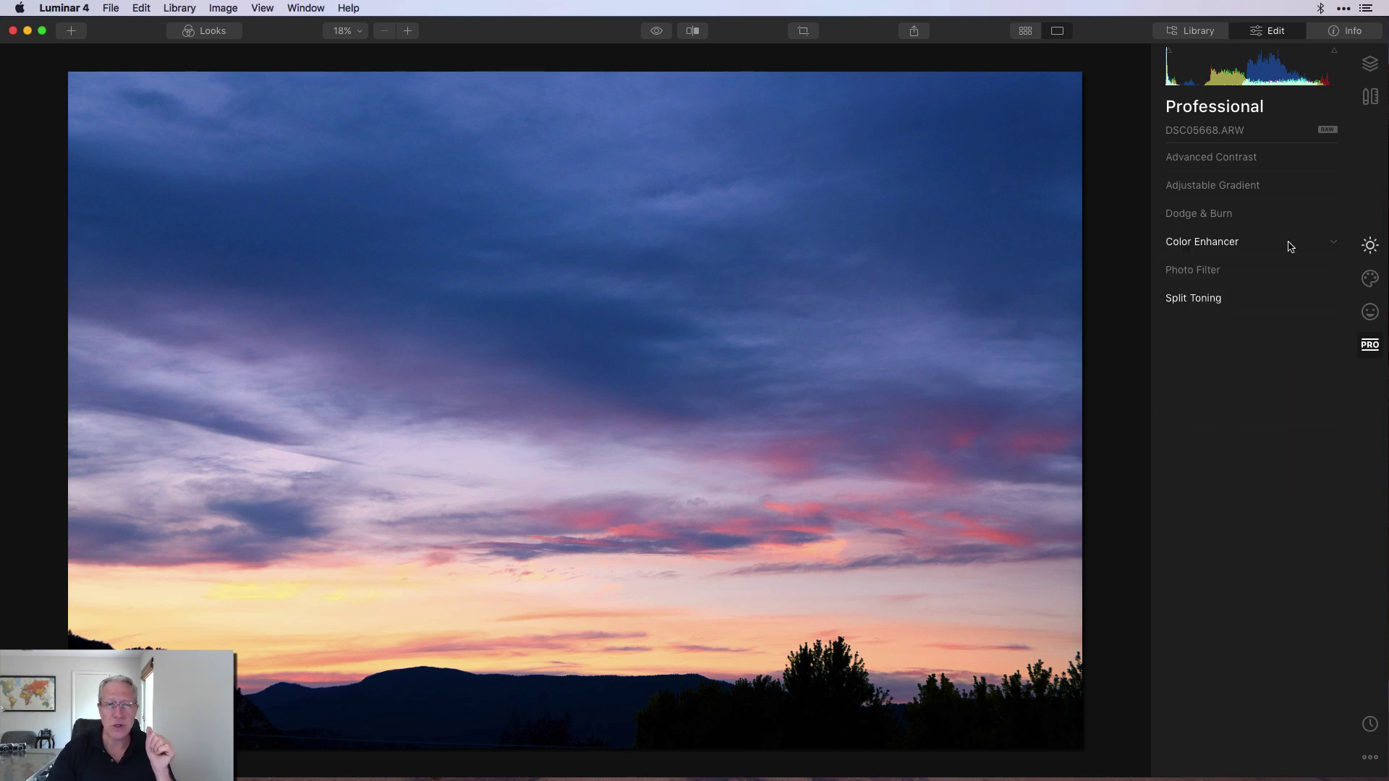
# Return to the Essentials tools with Landscape Enhancer collapsed and compare the edited photo with the original, including in a before/after split view
pyautogui.click(1370, 245)
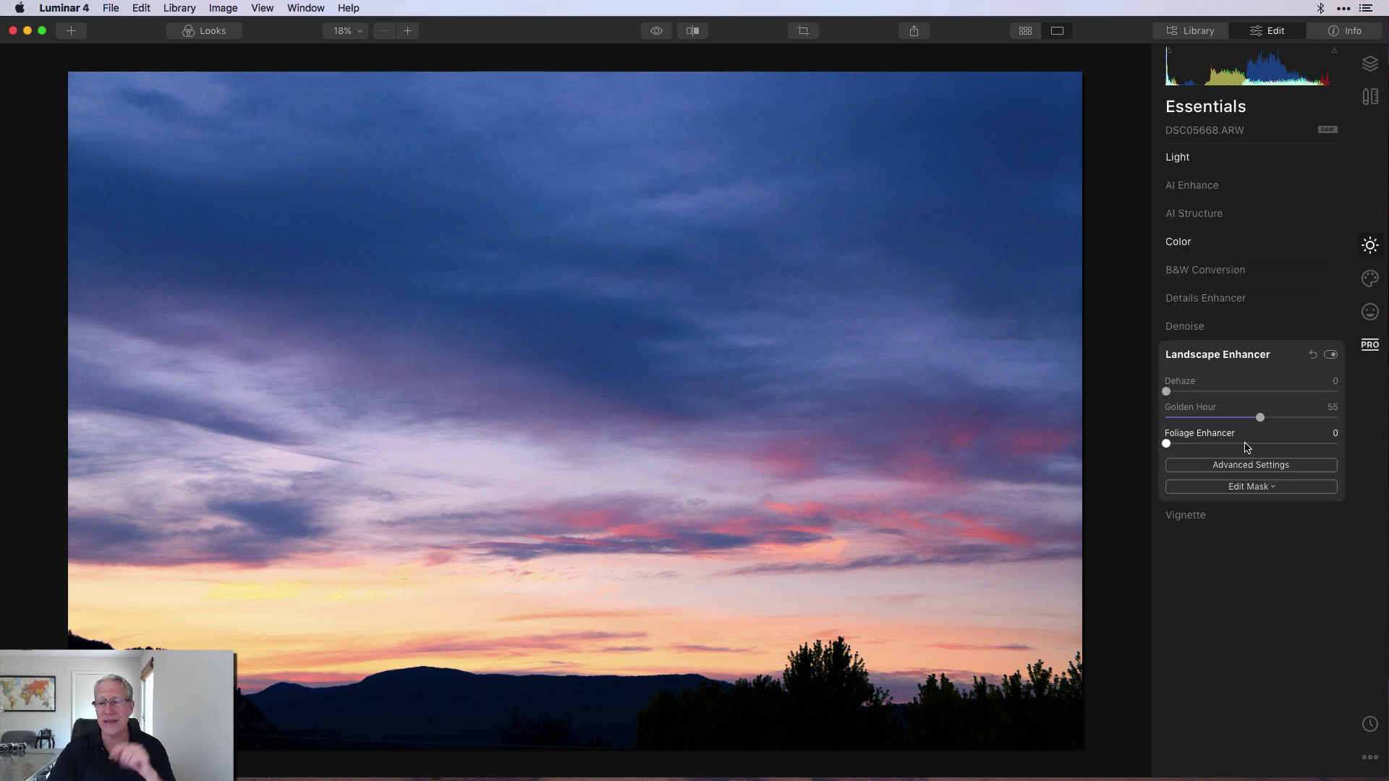
pyautogui.click(1278, 356)
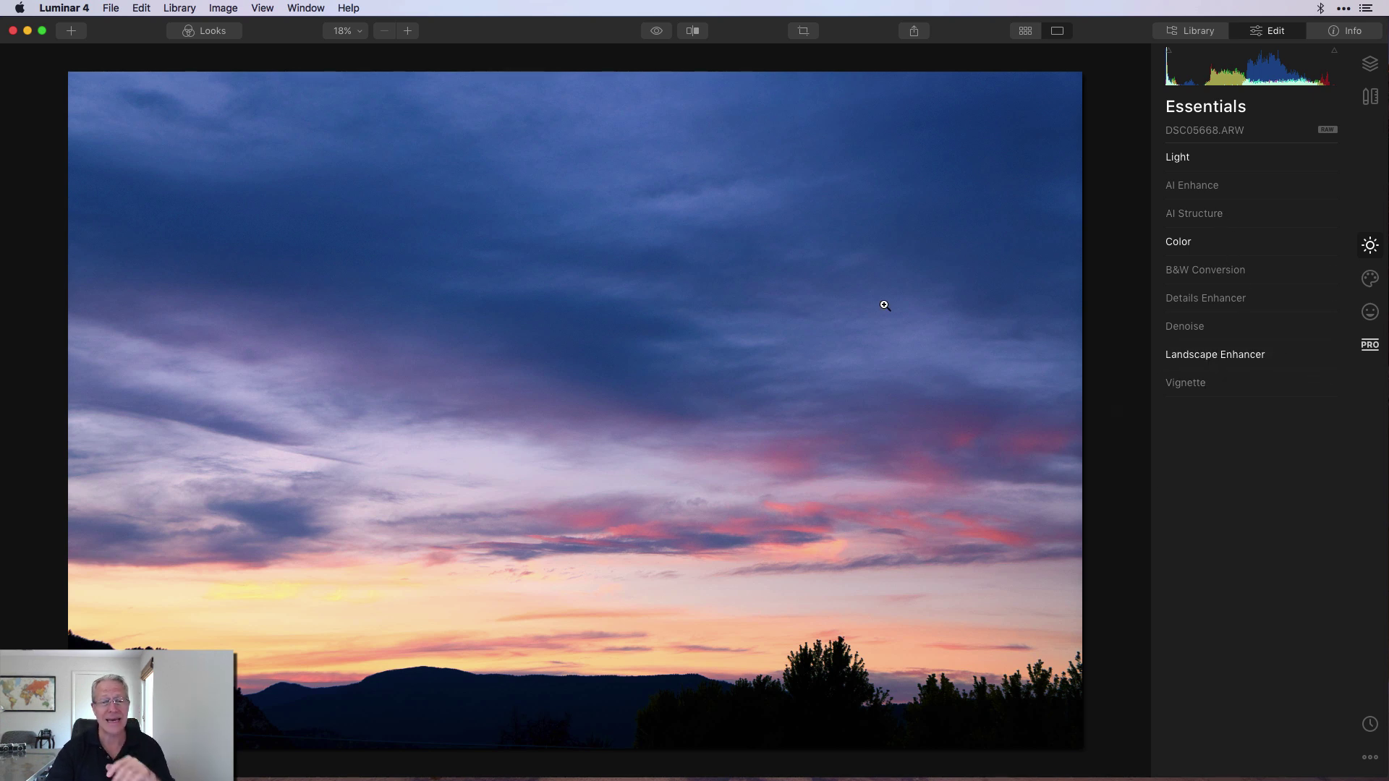
pyautogui.click(654, 33)
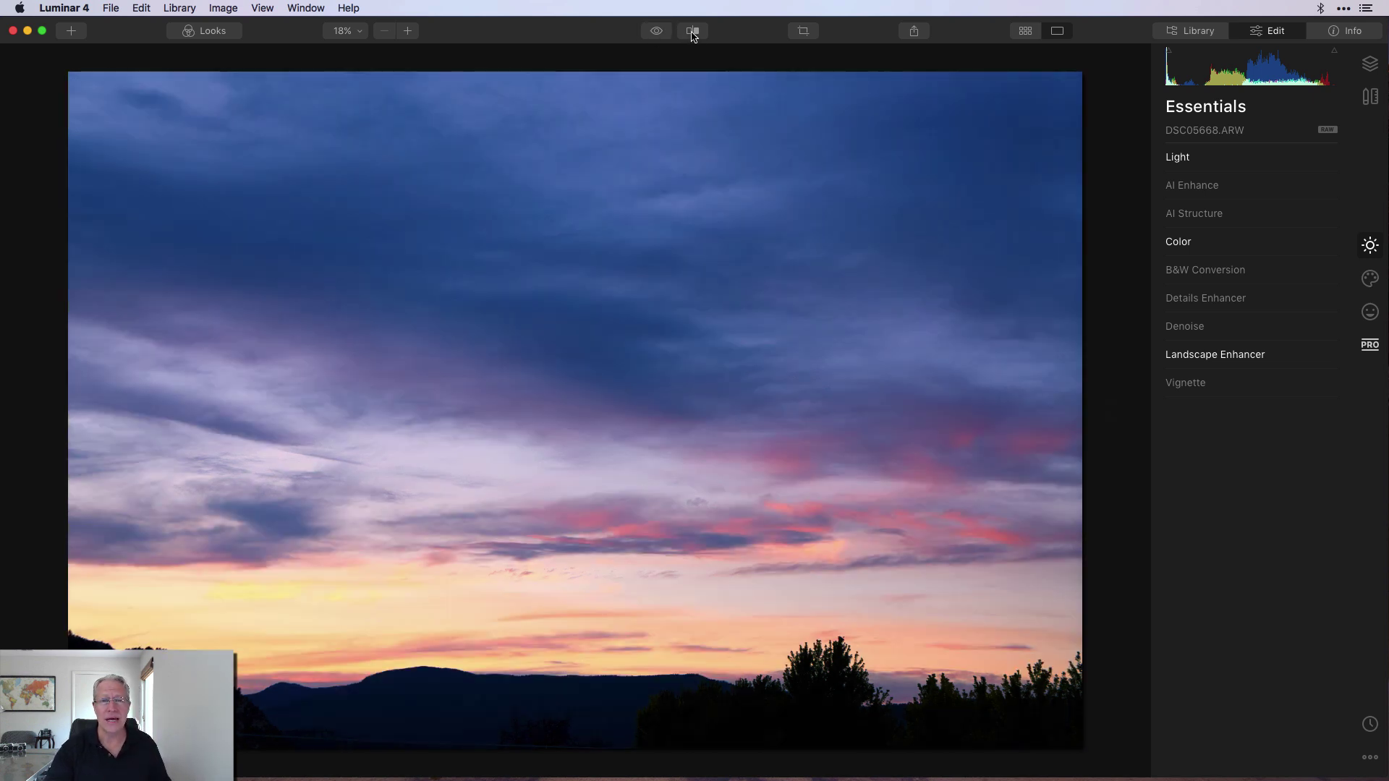
pyautogui.click(692, 30)
pyautogui.moveTo(426, 192); pyautogui.dragTo(375, 150)
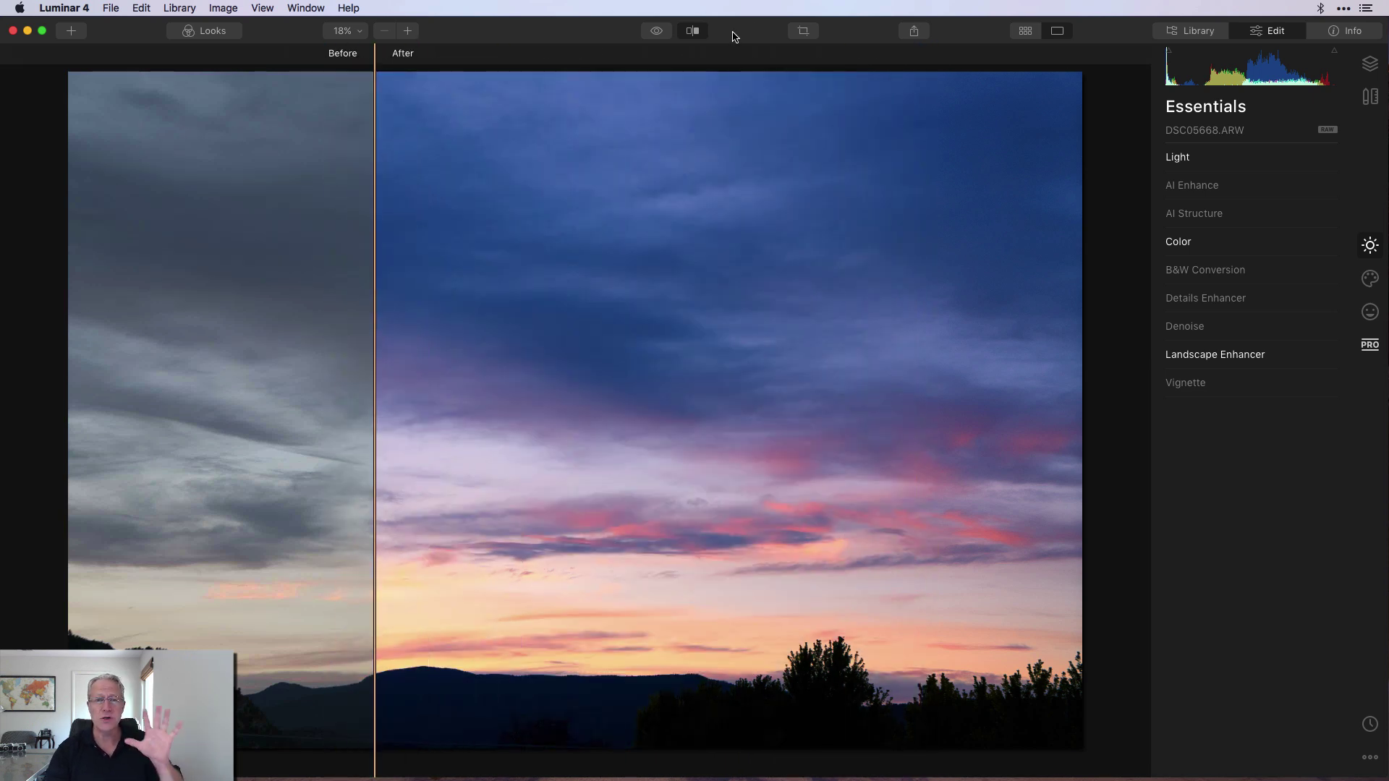
pyautogui.click(692, 30)
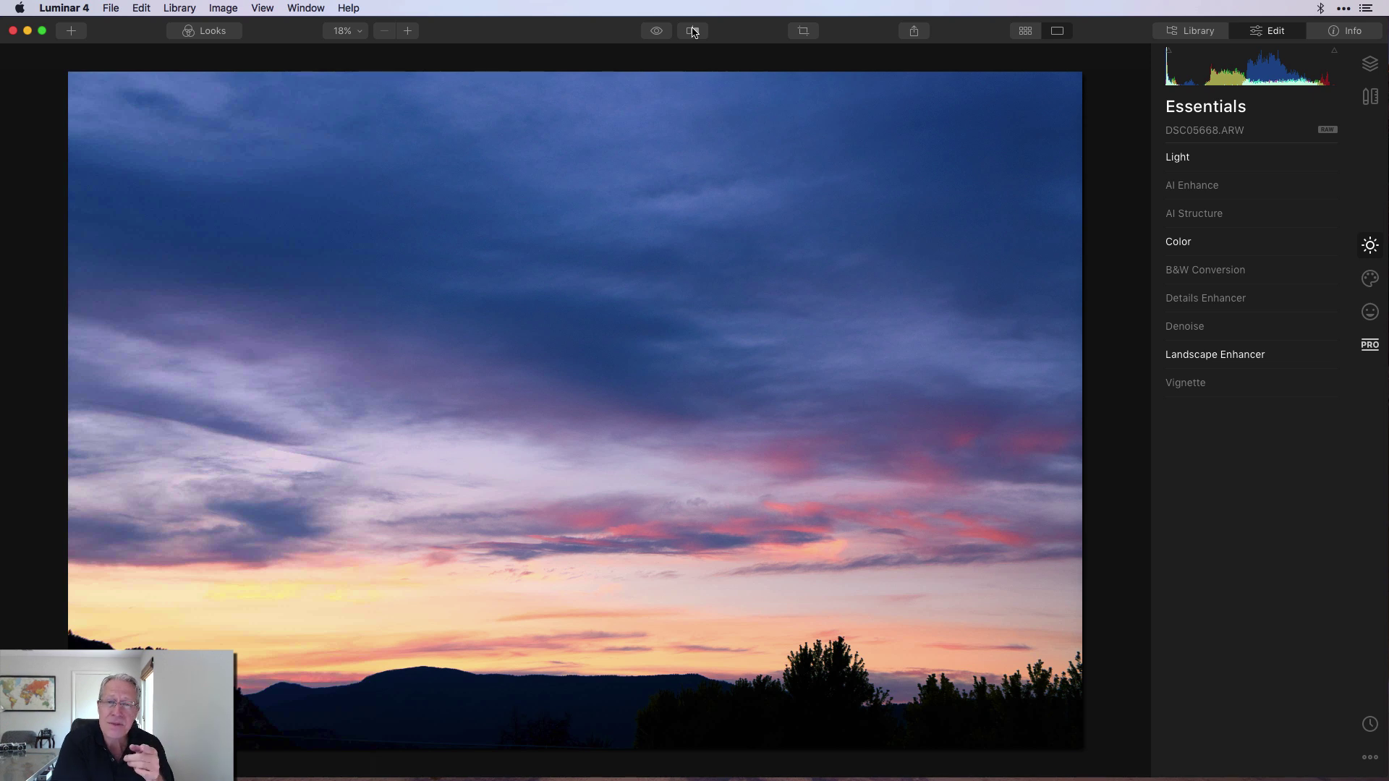